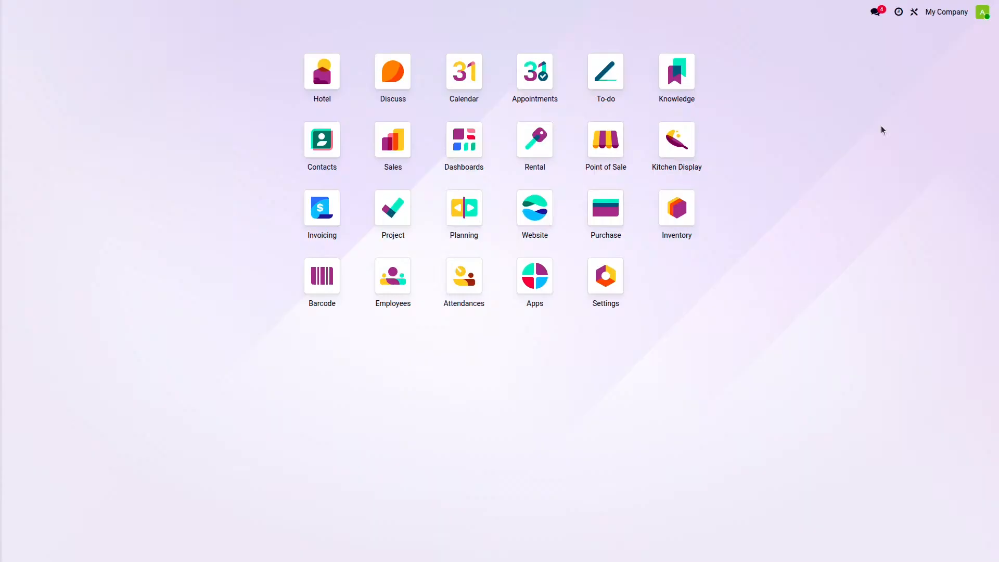
Review the introduction and table of contents of the Hotel start article in Knowledge.
left_click(687, 83)
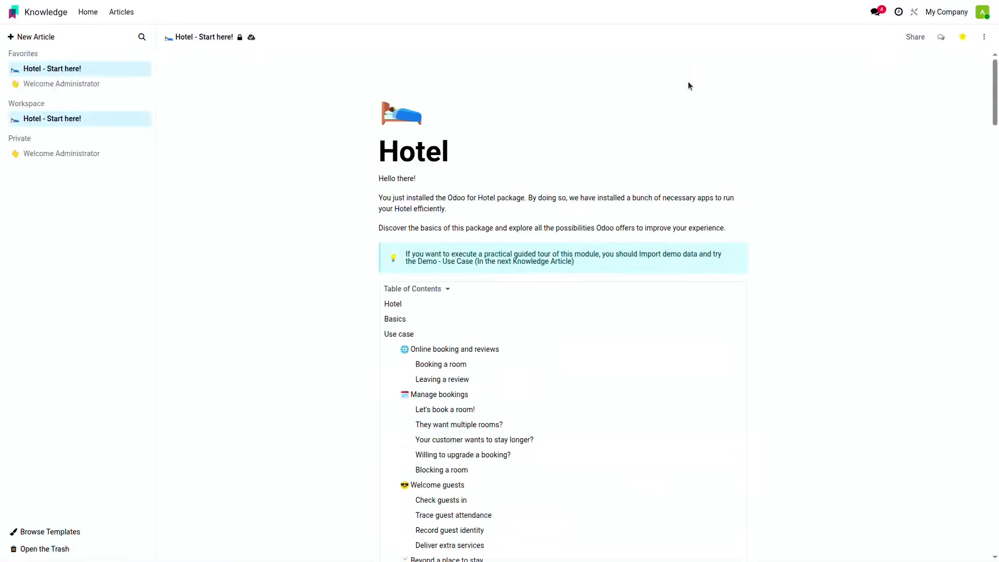
scroll(667, 106, "down", 4)
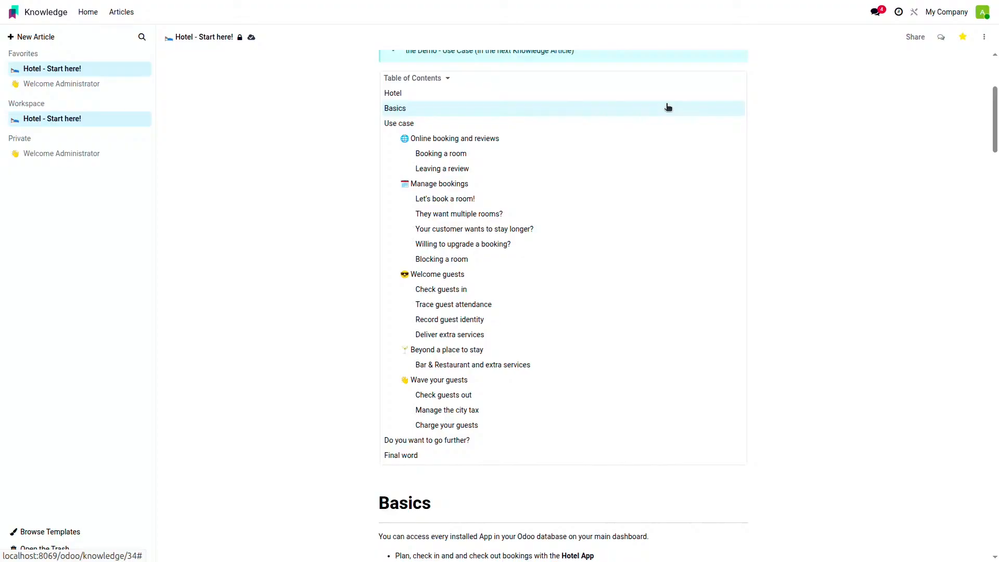
left_click(14, 12)
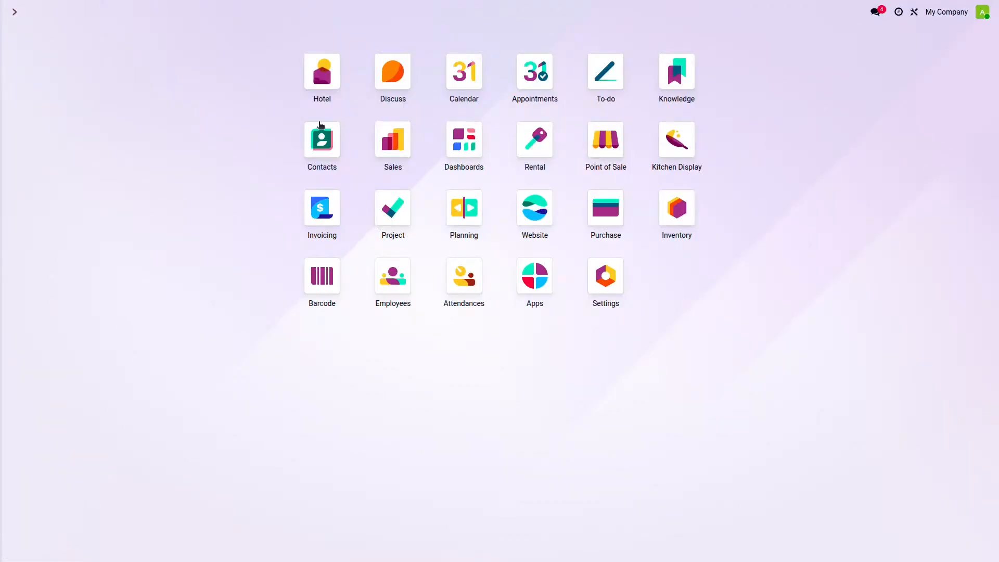
In the Hotel app, create a new order for room 101 from Sep 22 to Sep 24 and assign the Fifth Company contact as customer.
left_click(322, 72)
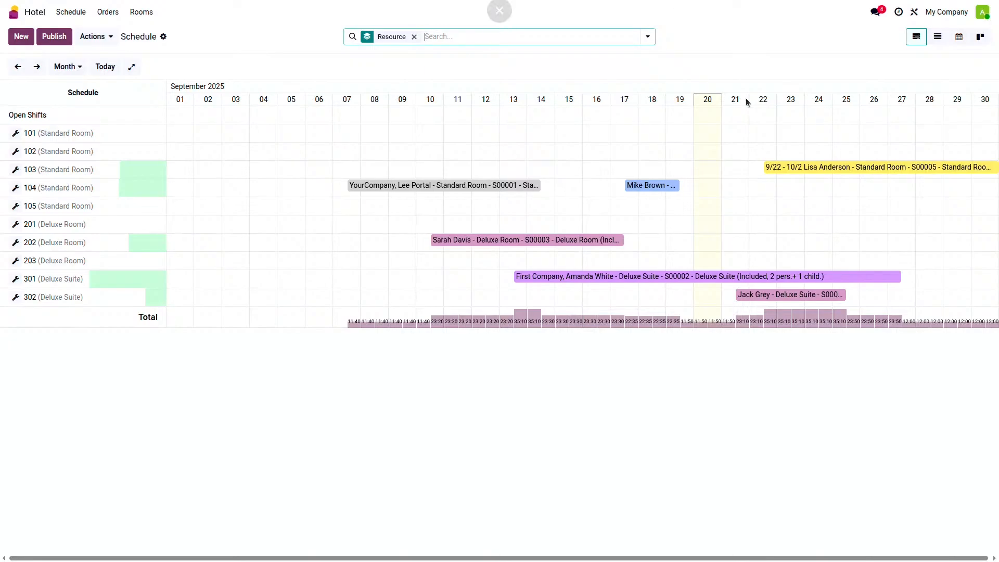
left_click_drag(716, 133, 816, 136)
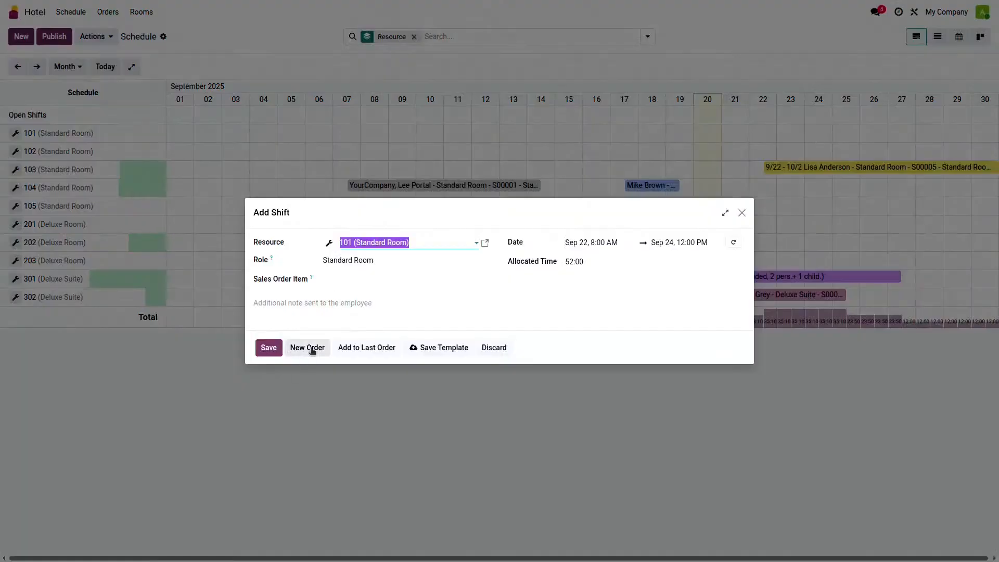
left_click(307, 348)
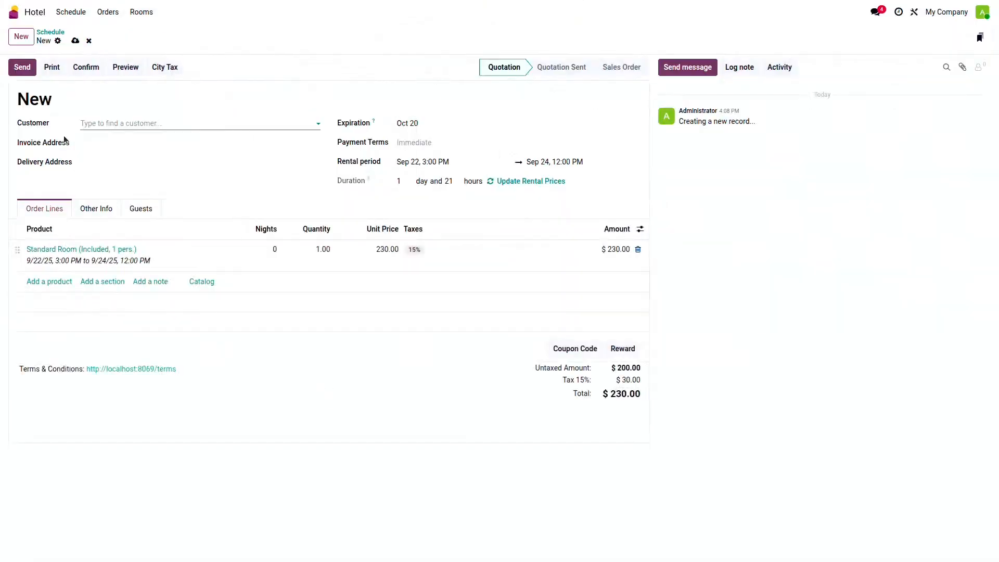
left_click(98, 122)
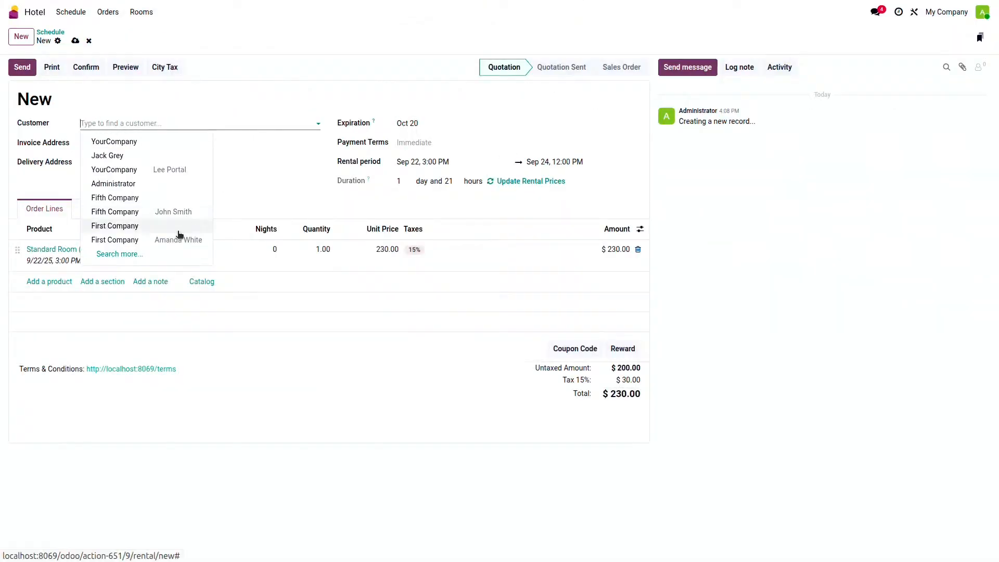
left_click(181, 212)
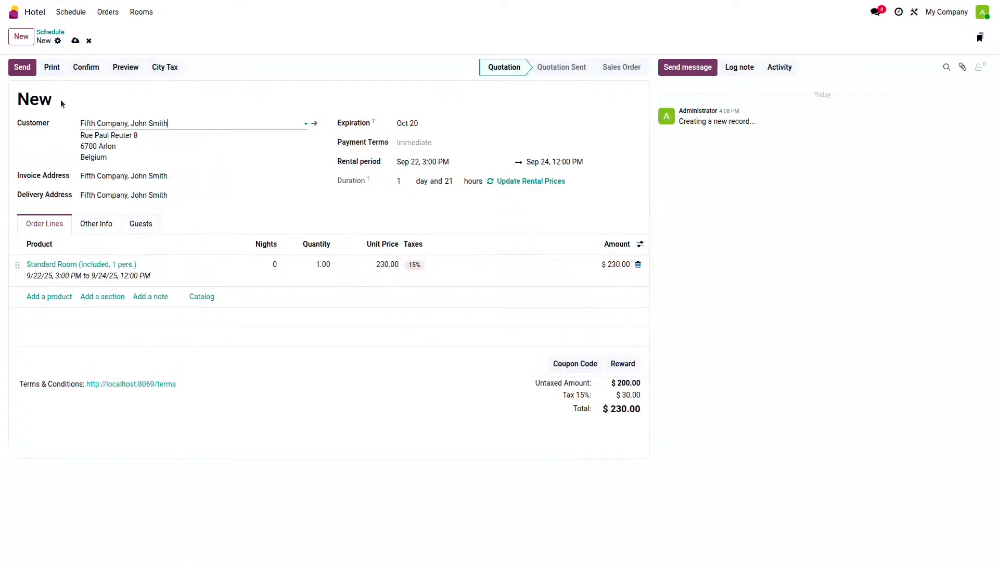
Configure the Standard Room line with breakfast not included and 2 pers. as guests, and confirm the quotation.
left_click(161, 266)
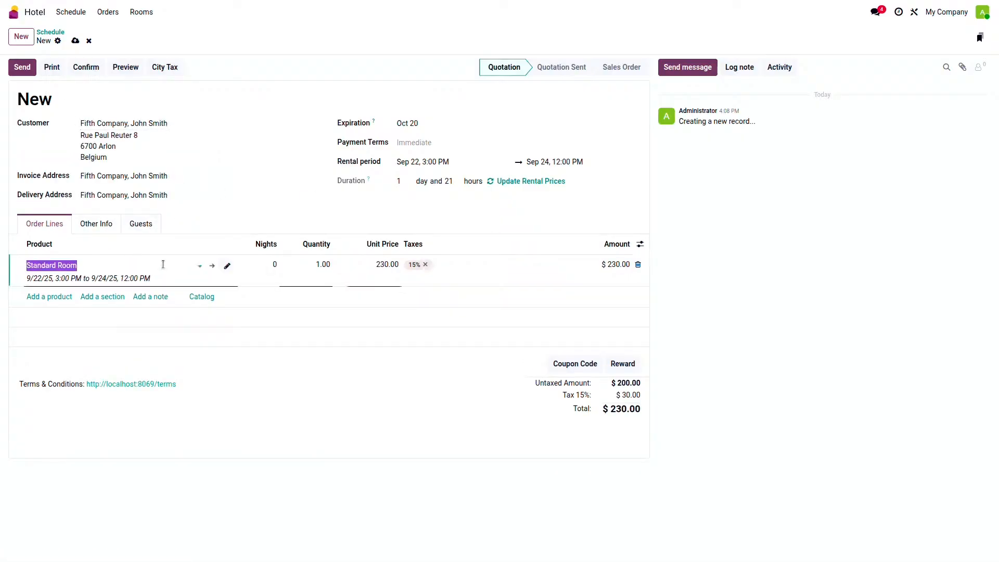
left_click(227, 266)
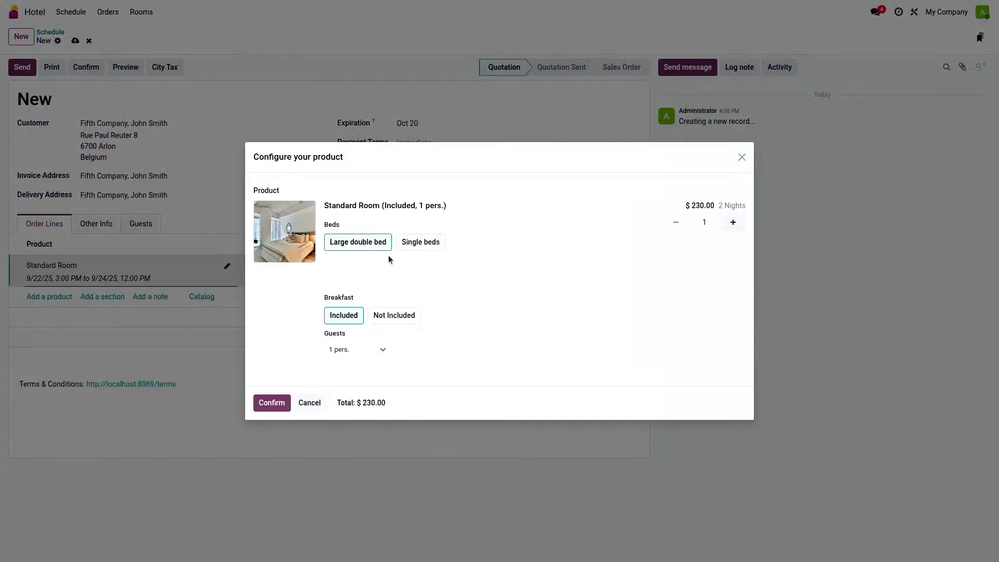
left_click(409, 316)
left_click(372, 359)
left_click(367, 376)
left_click(280, 403)
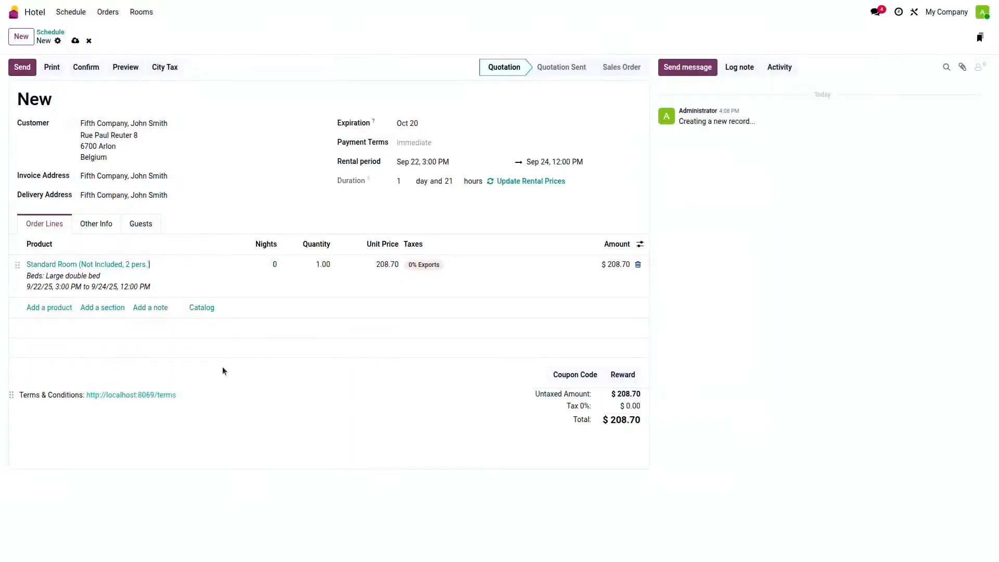
left_click(86, 68)
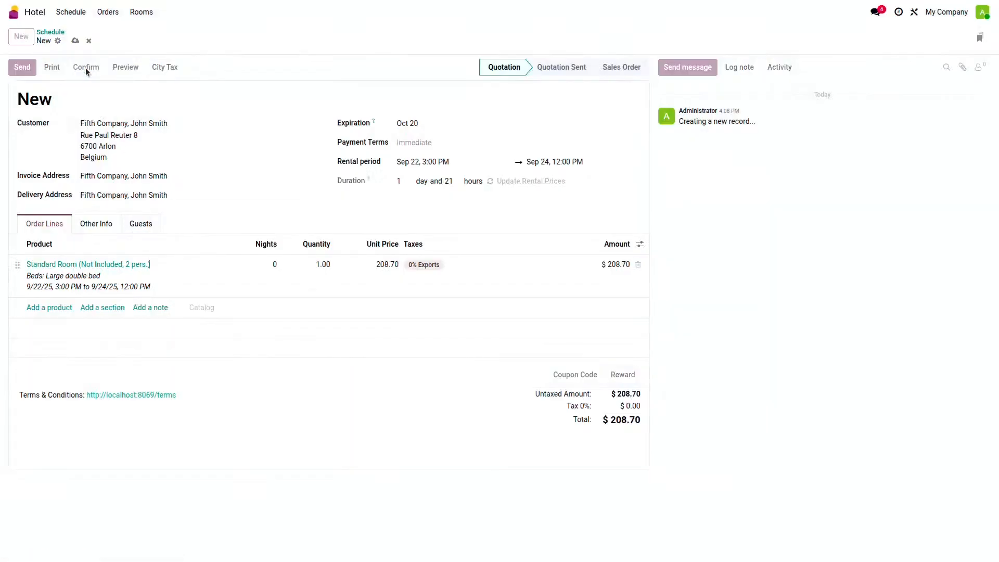
Schedule room 102 from Sep 22 to Sep 24, add it to the last order, and open that sales order.
left_click(50, 32)
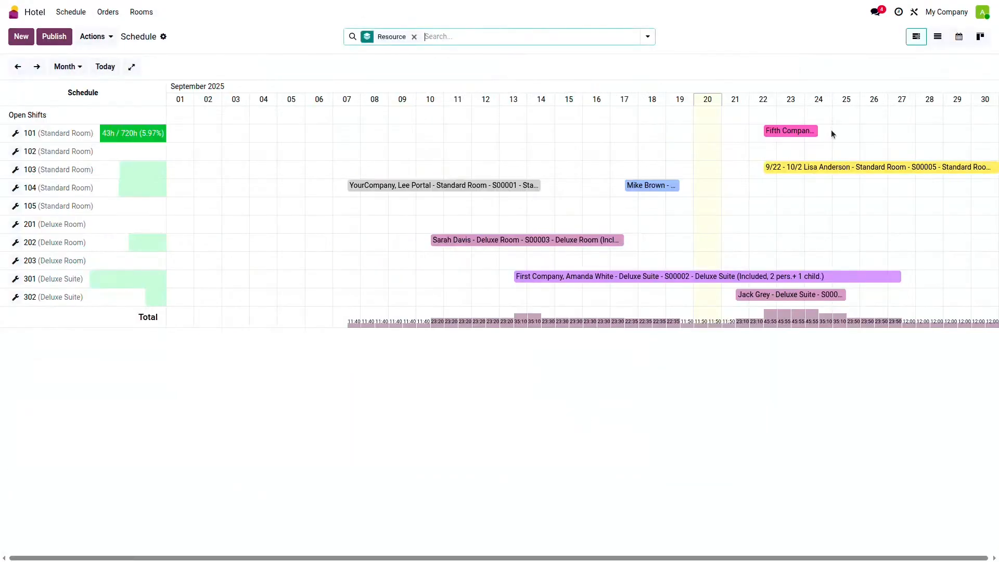
left_click_drag(766, 152, 813, 152)
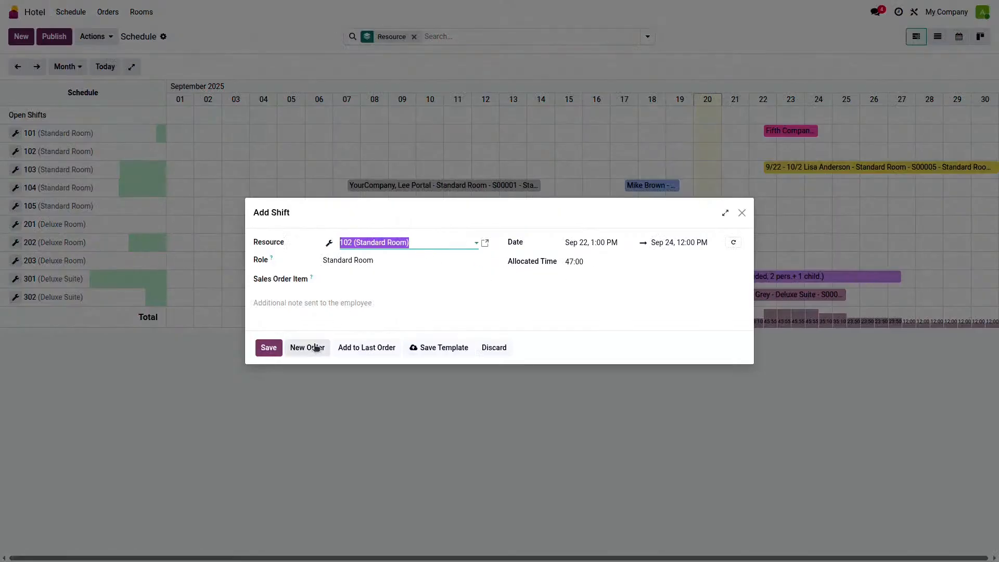
left_click(357, 347)
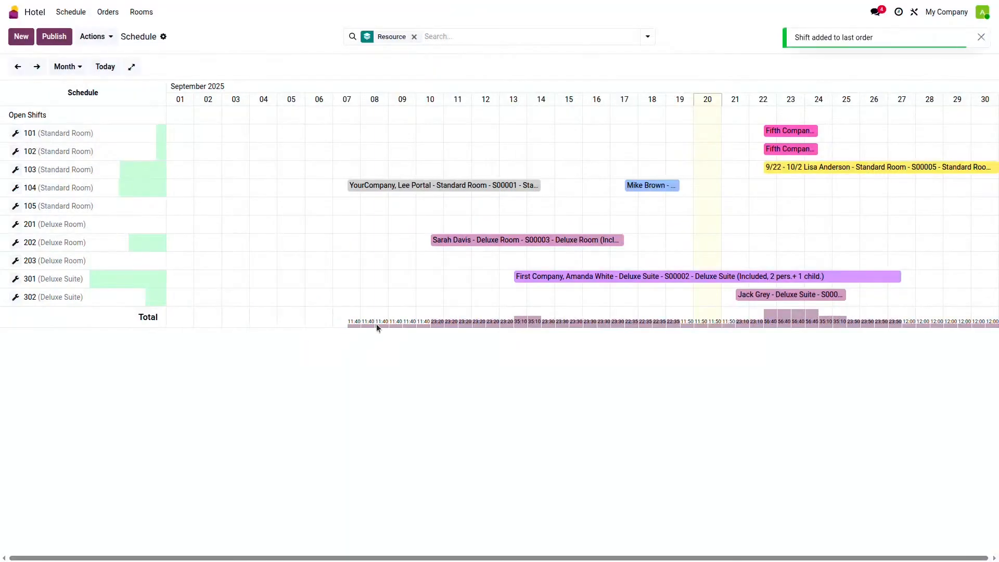
left_click(796, 151)
left_click(729, 196)
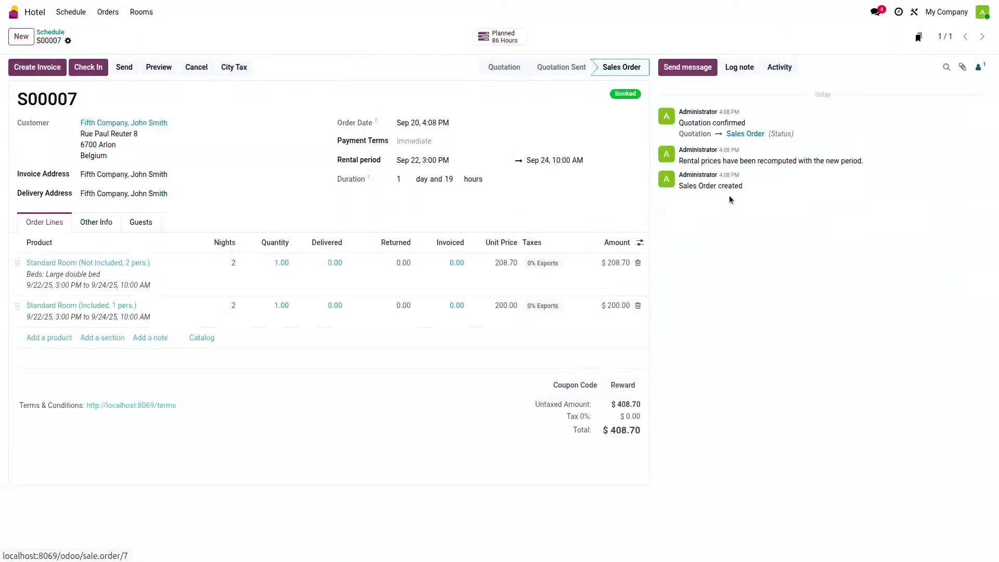
left_click(178, 307)
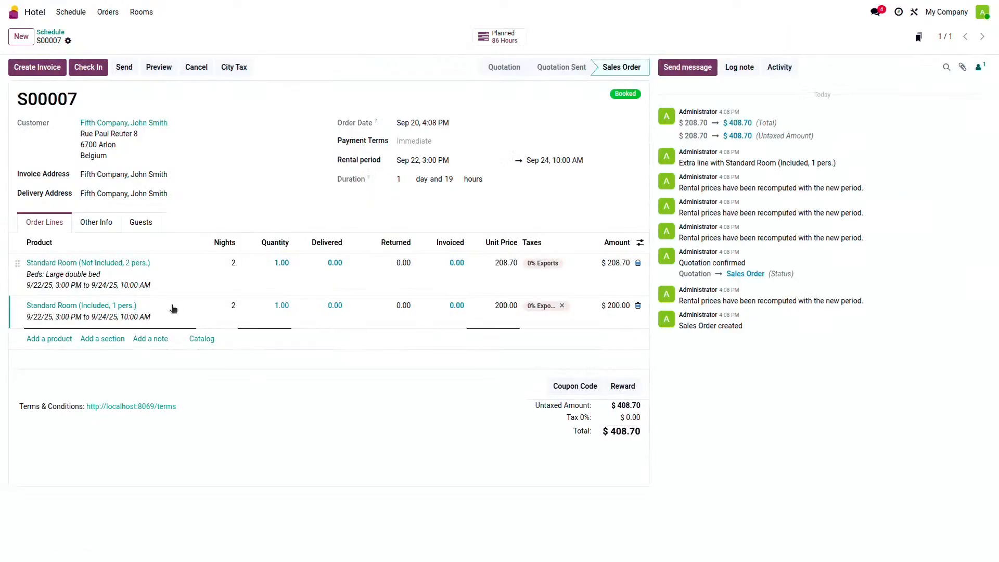
key("Tab")
left_click(166, 309)
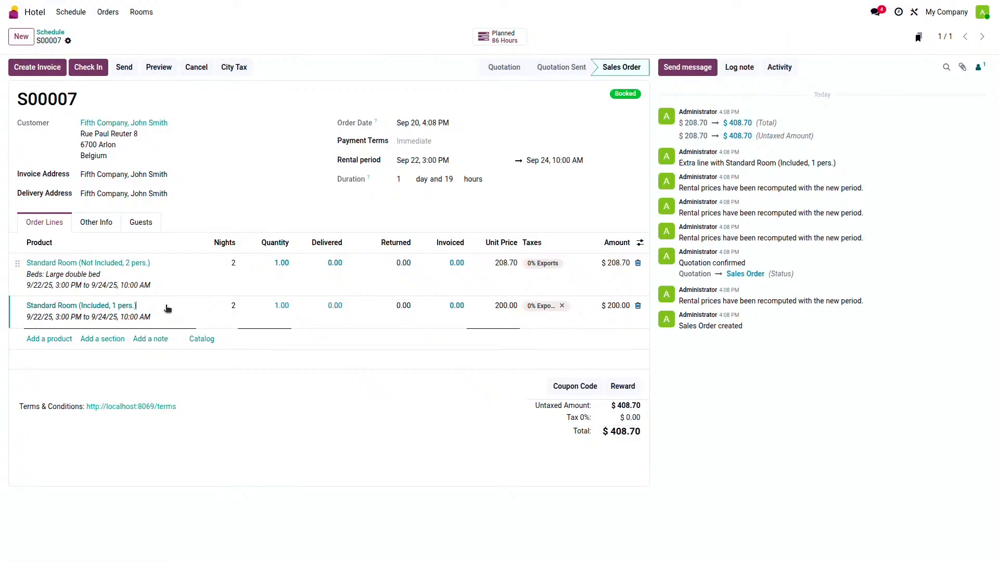
left_click(134, 308)
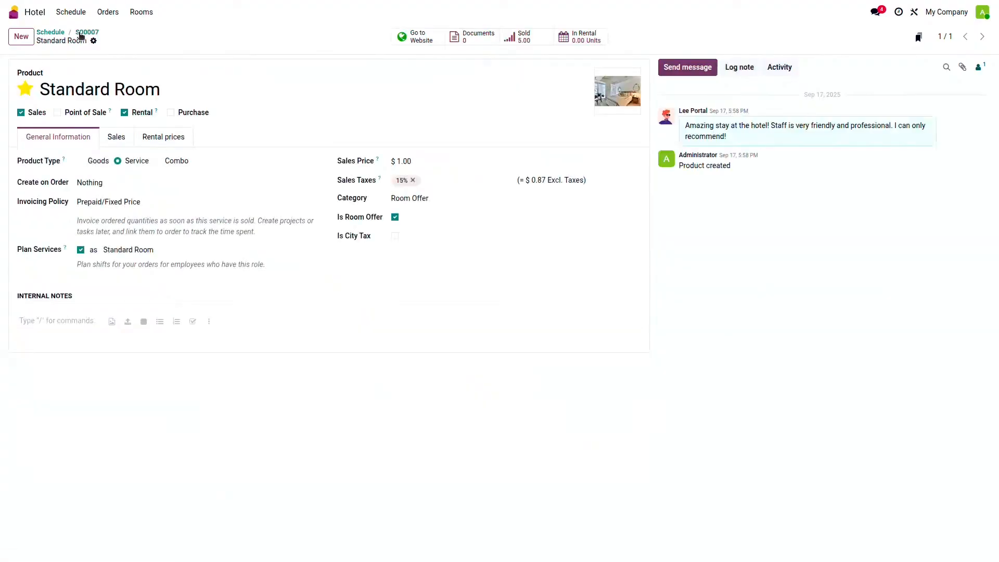
left_click(82, 33)
left_click(207, 308)
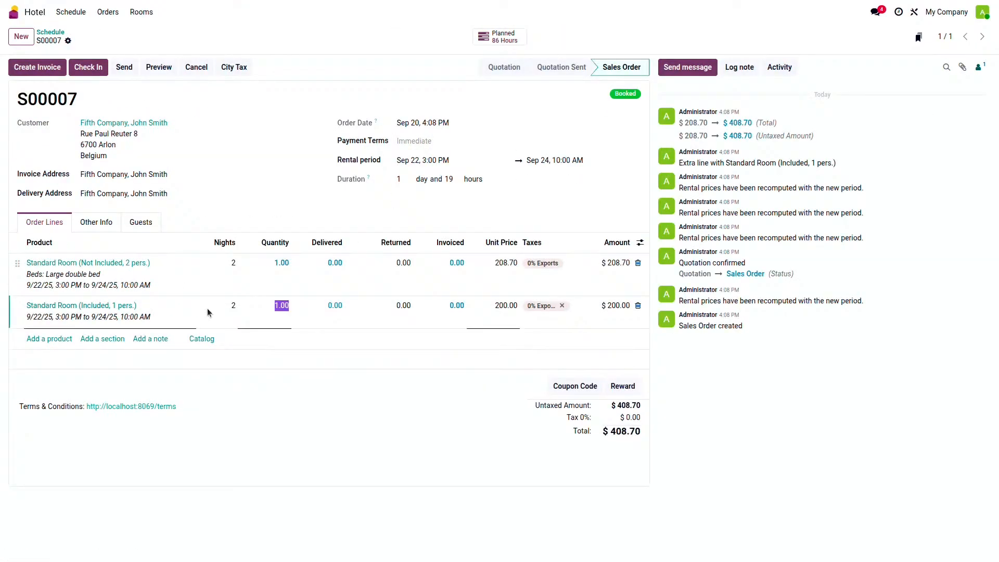
left_click(277, 348)
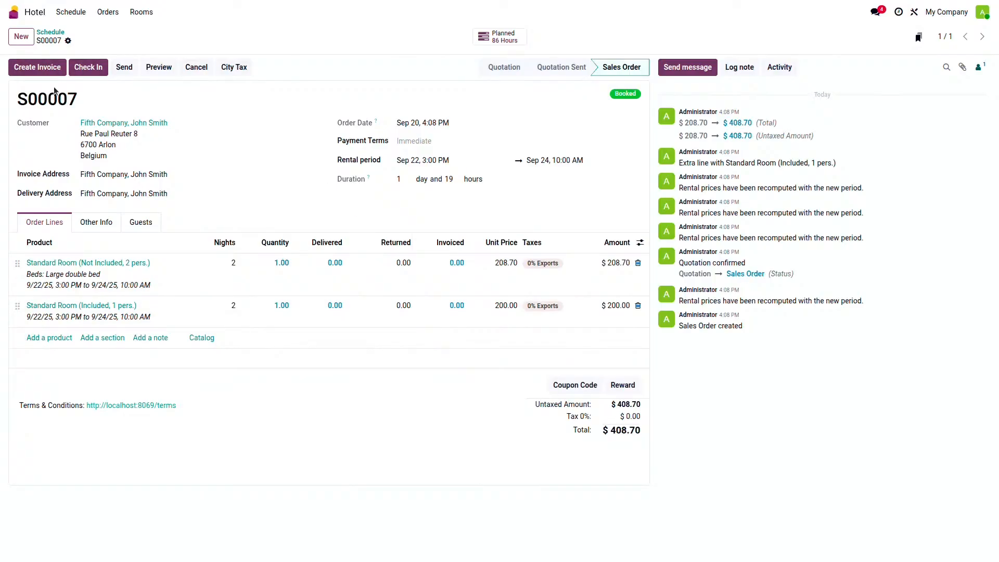
Check in both Standard Rooms and add the booking's customer to the order's guest list.
left_click(88, 68)
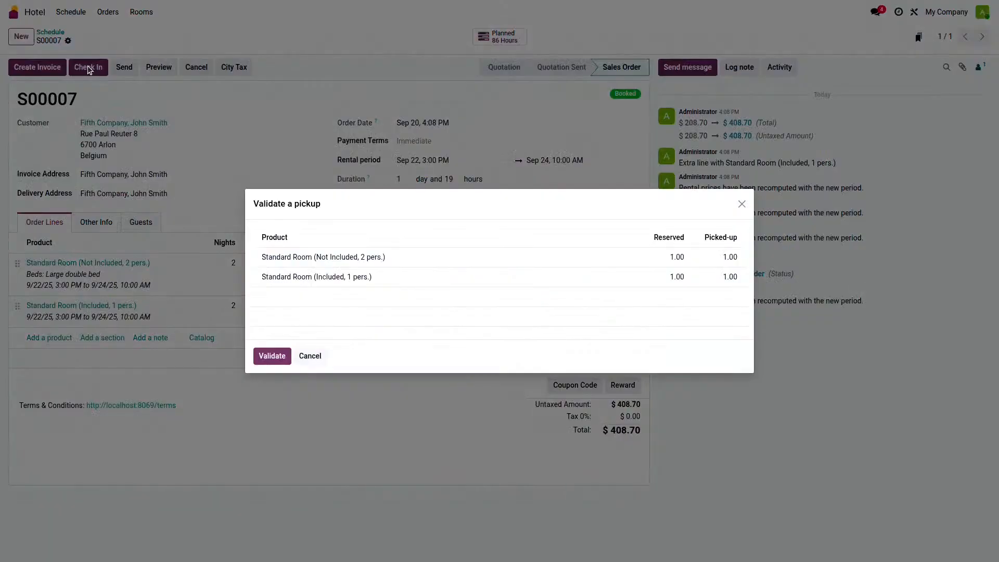
left_click(271, 356)
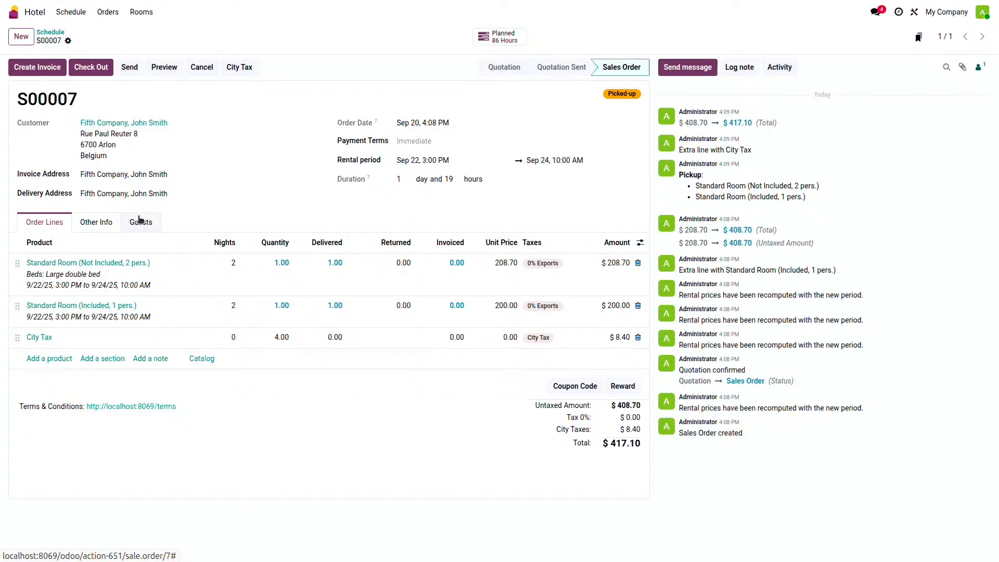
left_click(139, 220)
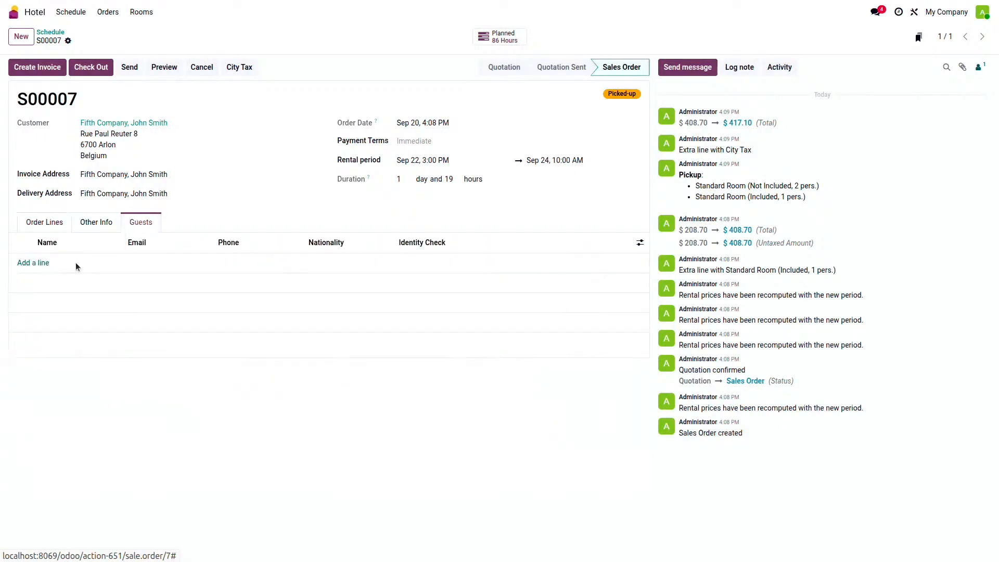
left_click(117, 262)
type("jo")
key("Return")
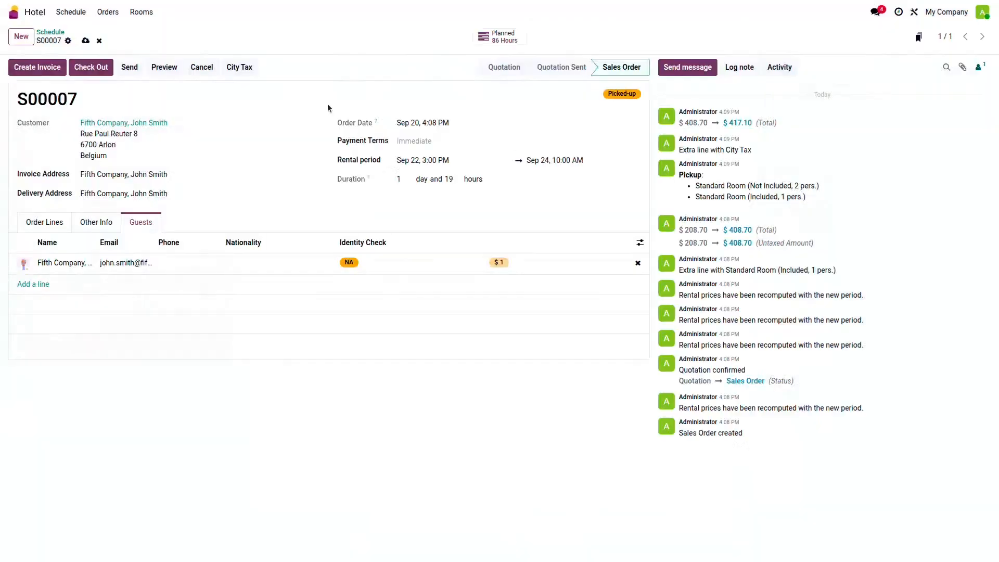
left_click(328, 106)
Set the guest's nationality to Andorra and document type to ID card, enter the document number, save, and return to the schedule.
left_click(347, 266)
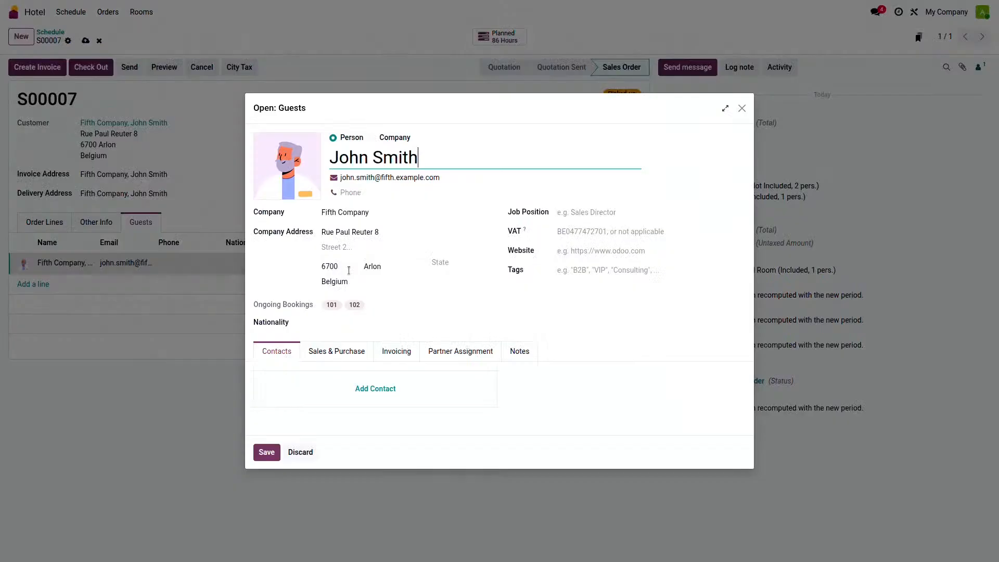
left_click(338, 324)
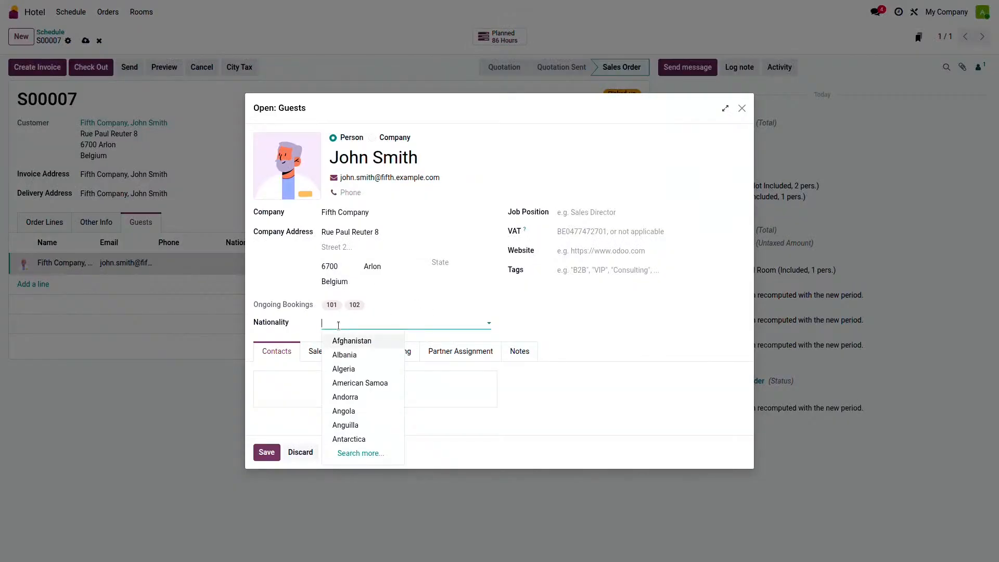
left_click(349, 397)
left_click(353, 320)
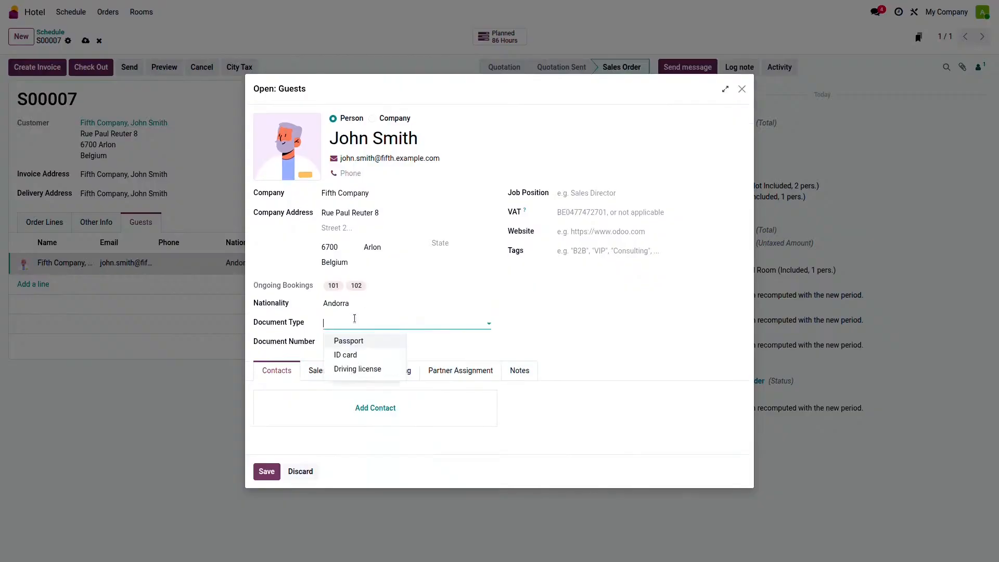
left_click(357, 352)
type("lfjmskdf")
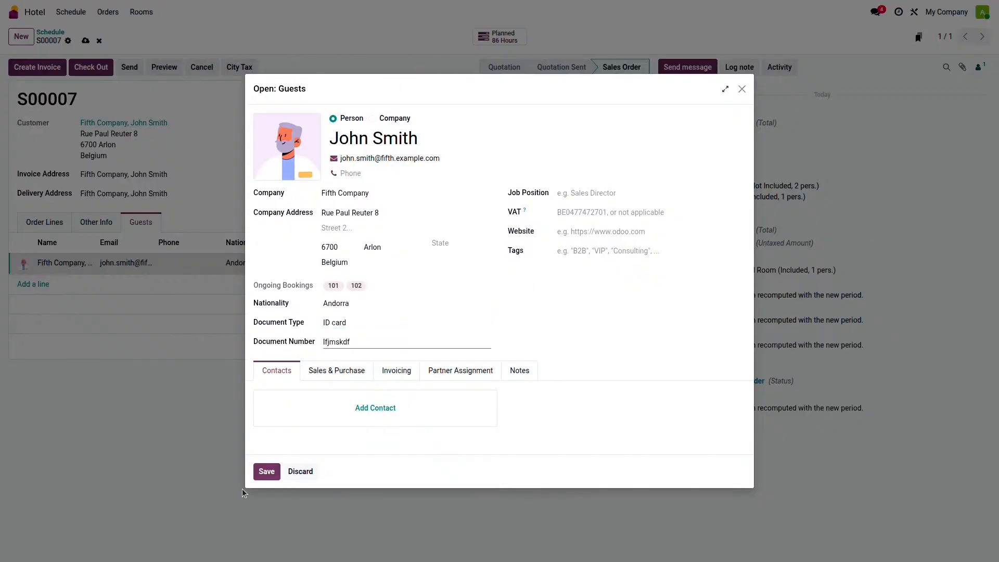
left_click(268, 472)
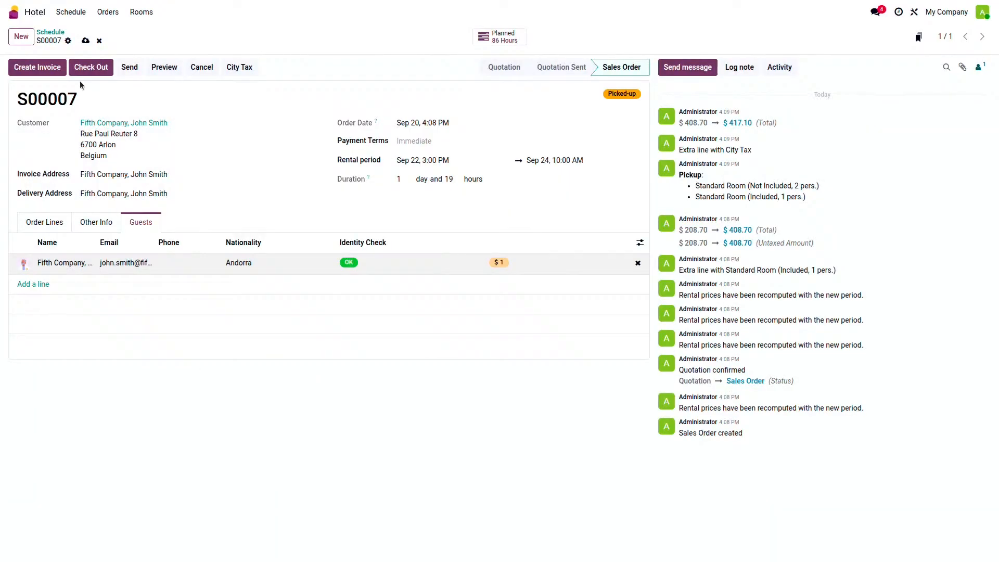
left_click(59, 31)
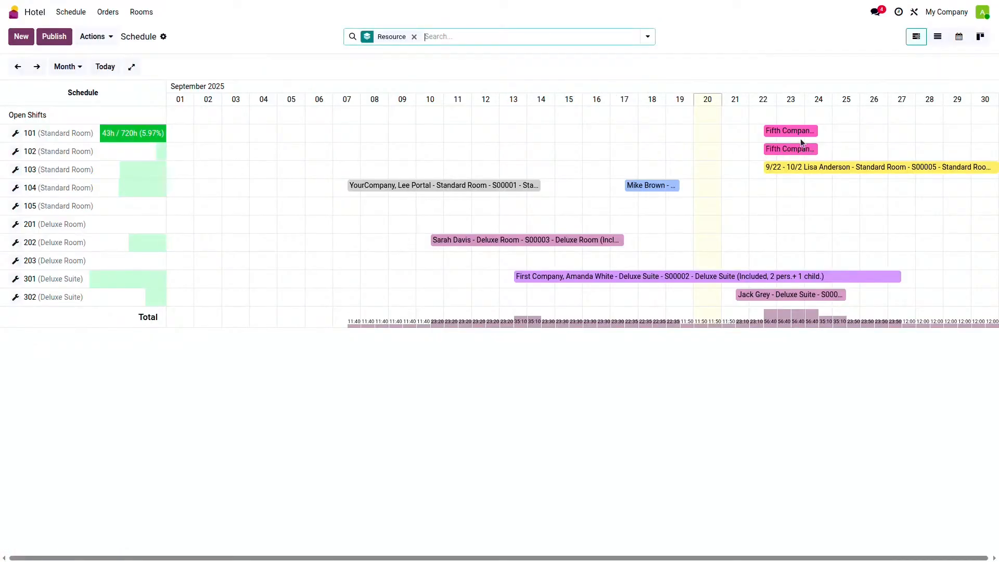
Switch to Point of Sale and open the Front Desk register with 0.00 opening cash.
left_click(14, 11)
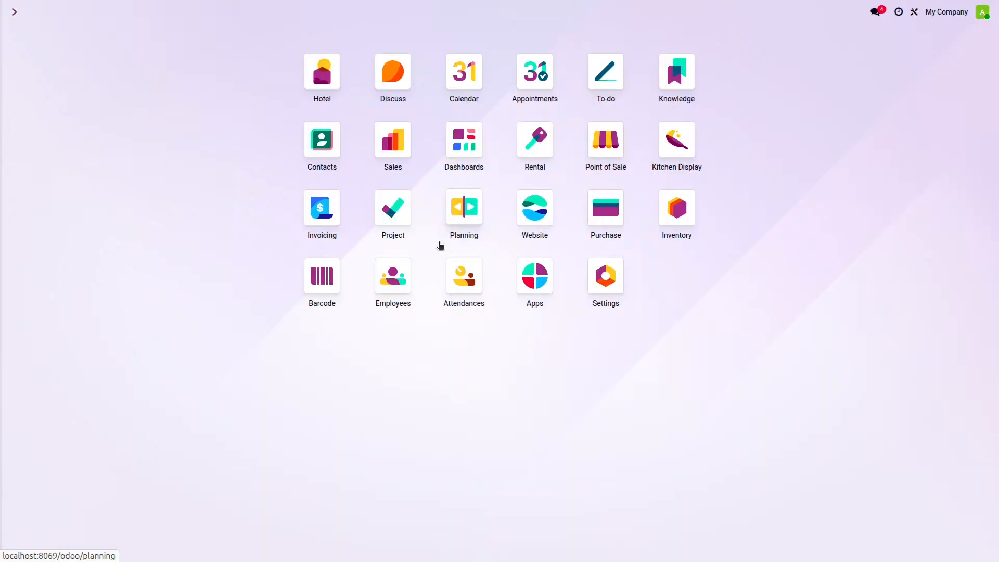
left_click(606, 143)
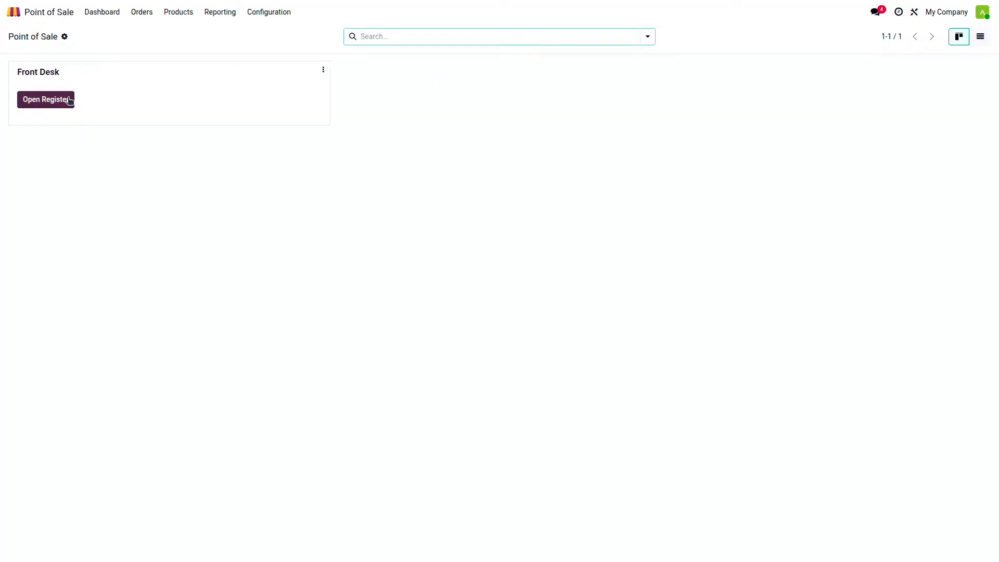
left_click(46, 99)
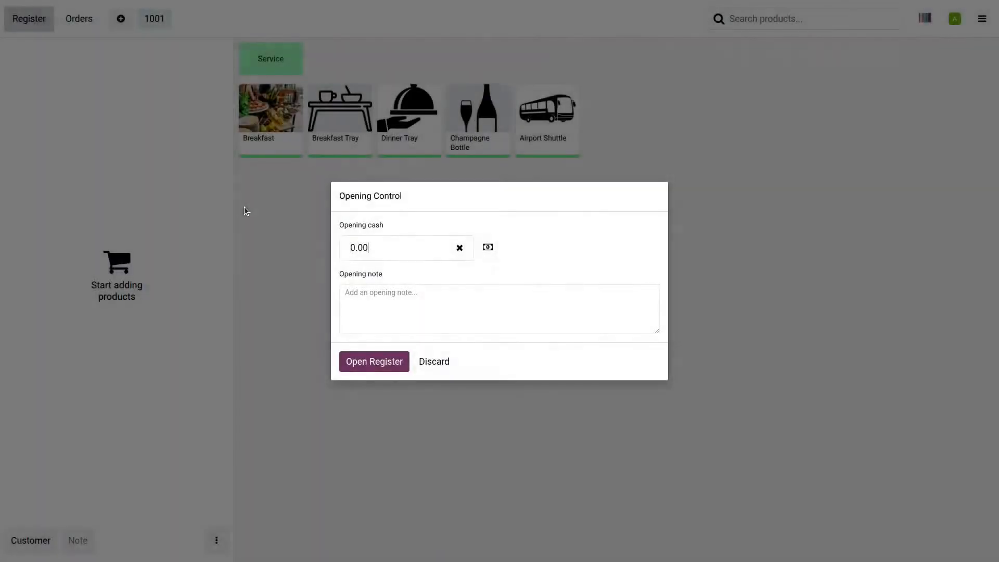
left_click(394, 368)
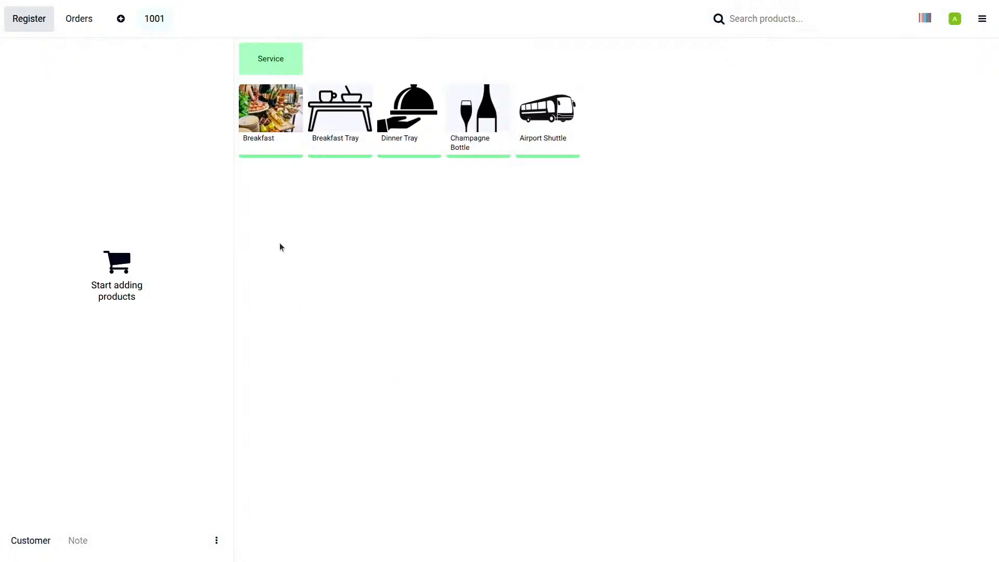
Add one Breakfast to the register order, proceed to payment, and assign the booking's guest as customer.
left_click(262, 146)
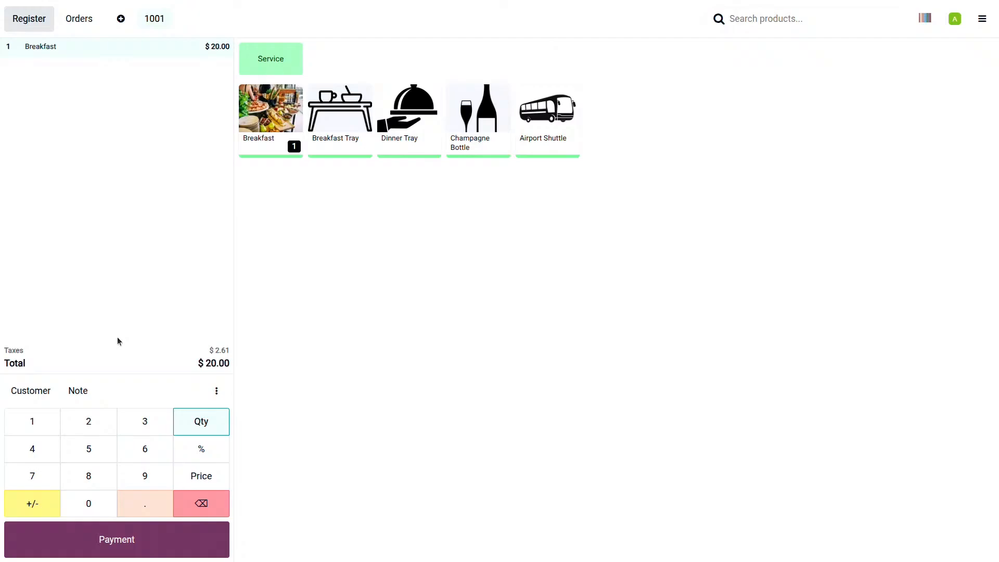
left_click(147, 548)
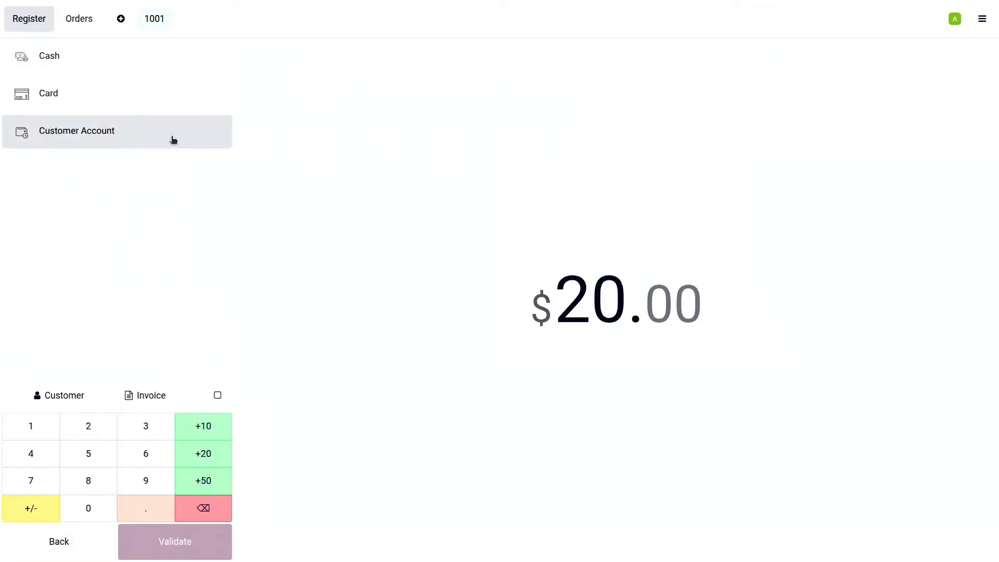
left_click(47, 395)
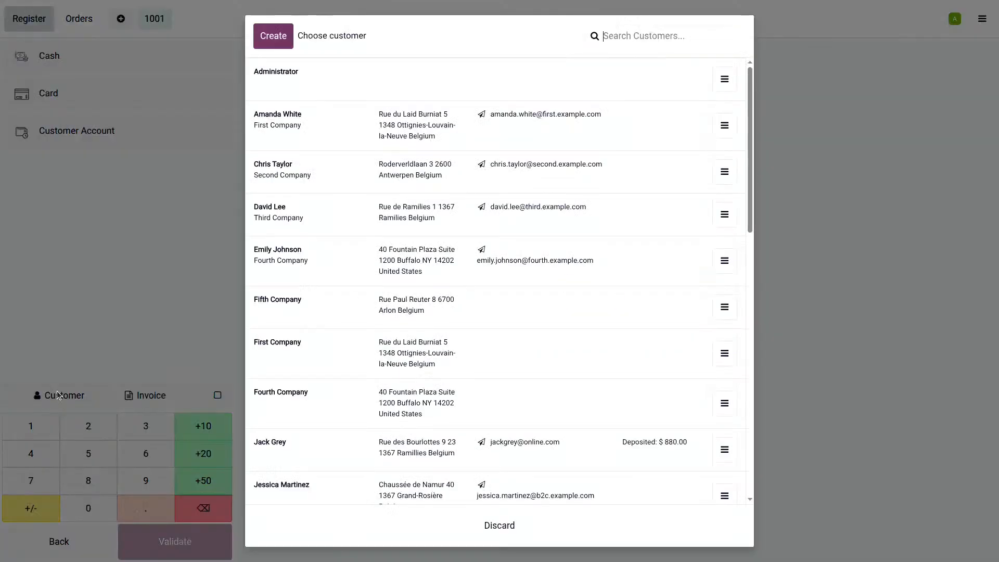
type("jo")
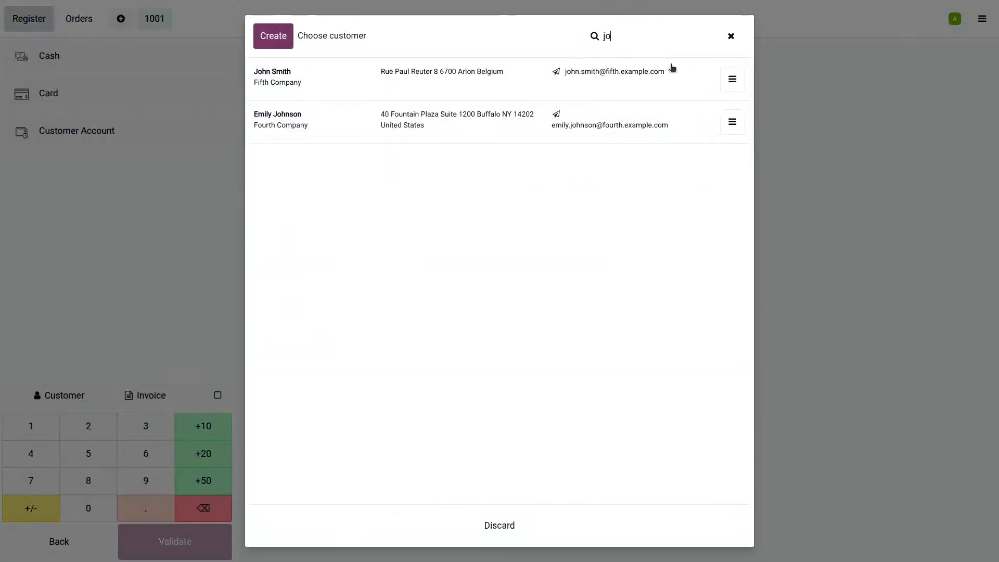
left_click(611, 89)
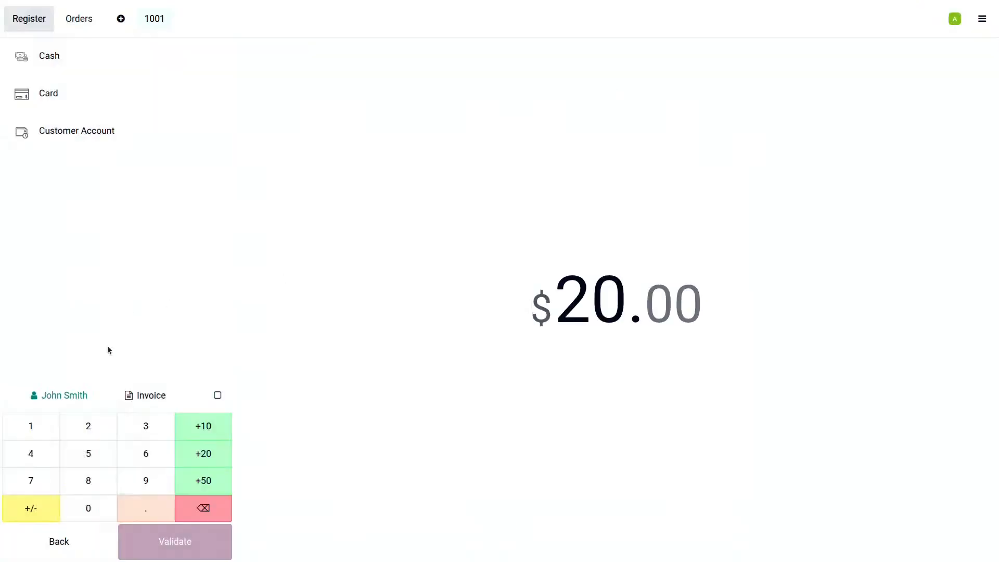
Review the selected customer's details, including ongoing bookings and identity document, and return to the payment.
left_click(86, 397)
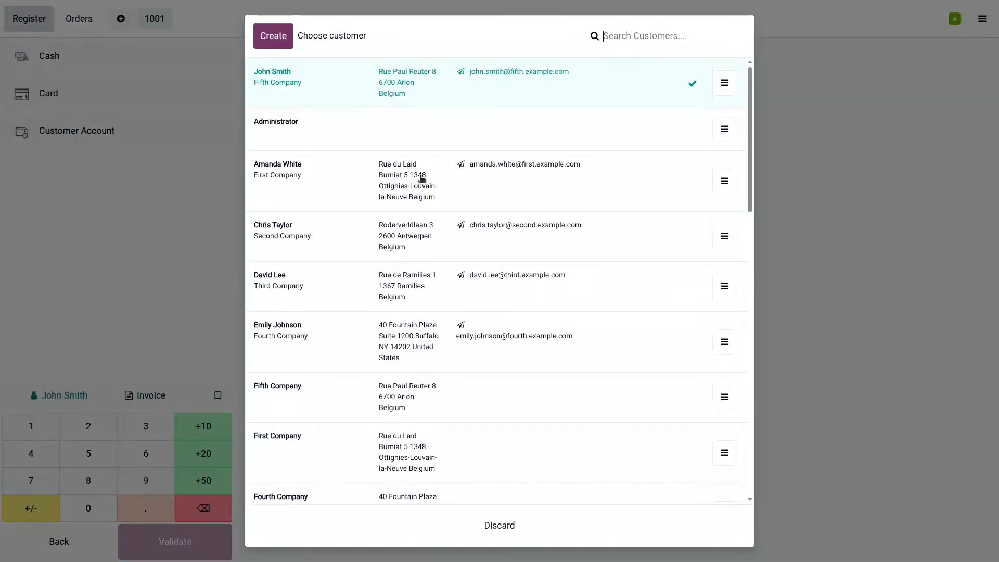
left_click(723, 83)
left_click(734, 107)
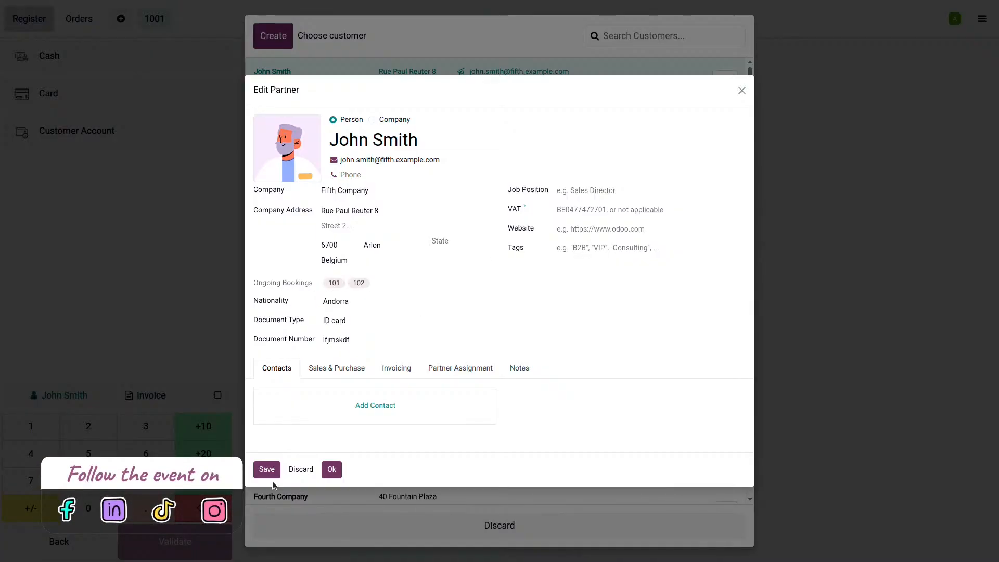
left_click(331, 469)
left_click(643, 86)
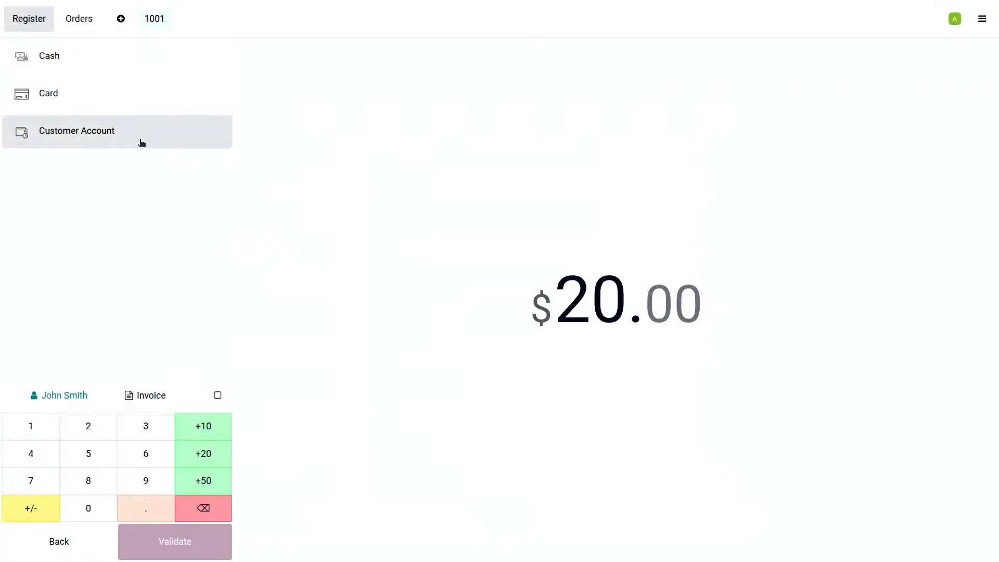
Charge the breakfast order to Customer Account and validate the payment.
left_click(143, 139)
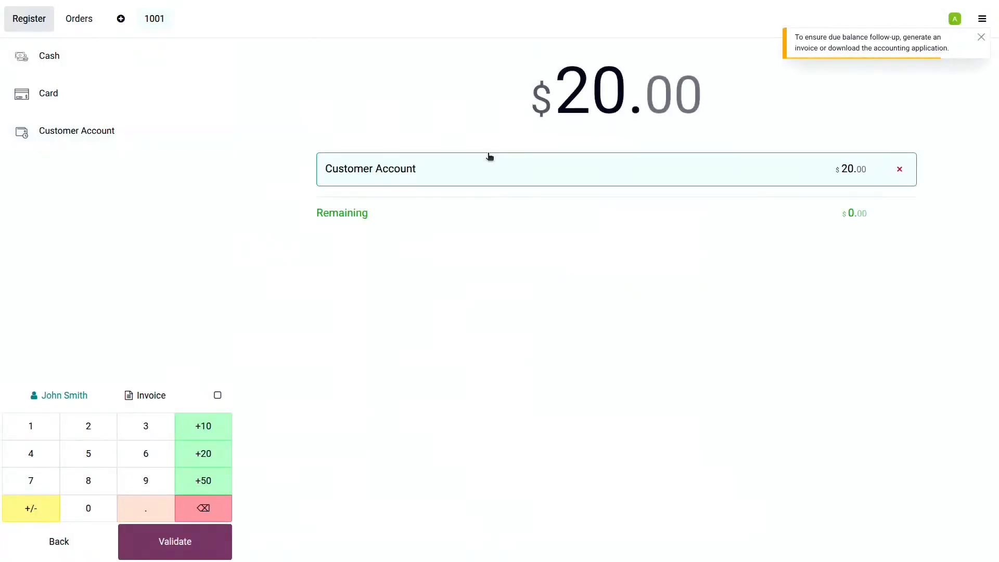
left_click(175, 539)
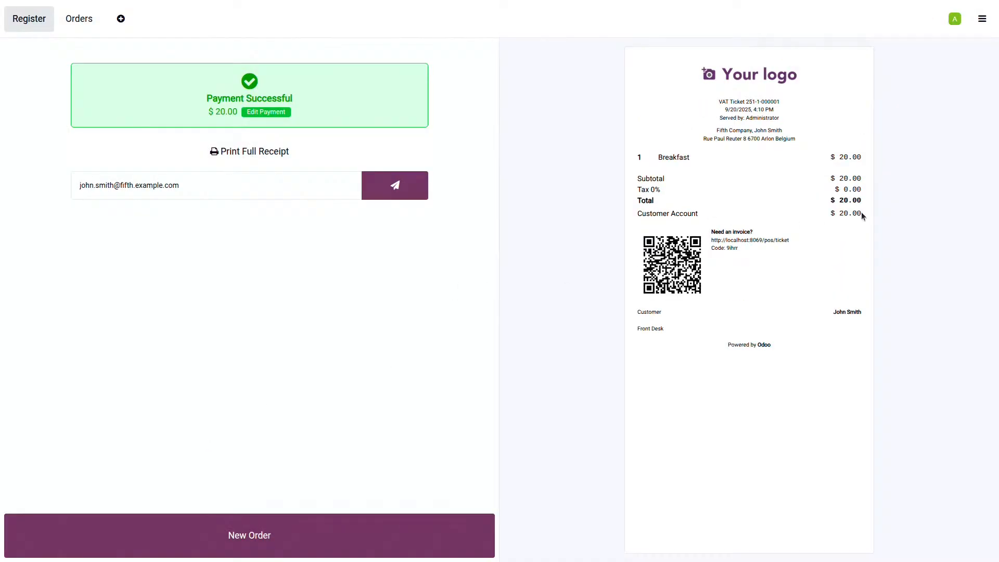
Leave the register for the backend, open the Hotel schedule, and move room 104's Sep 17 booking to start on Sep 18.
left_click(981, 19)
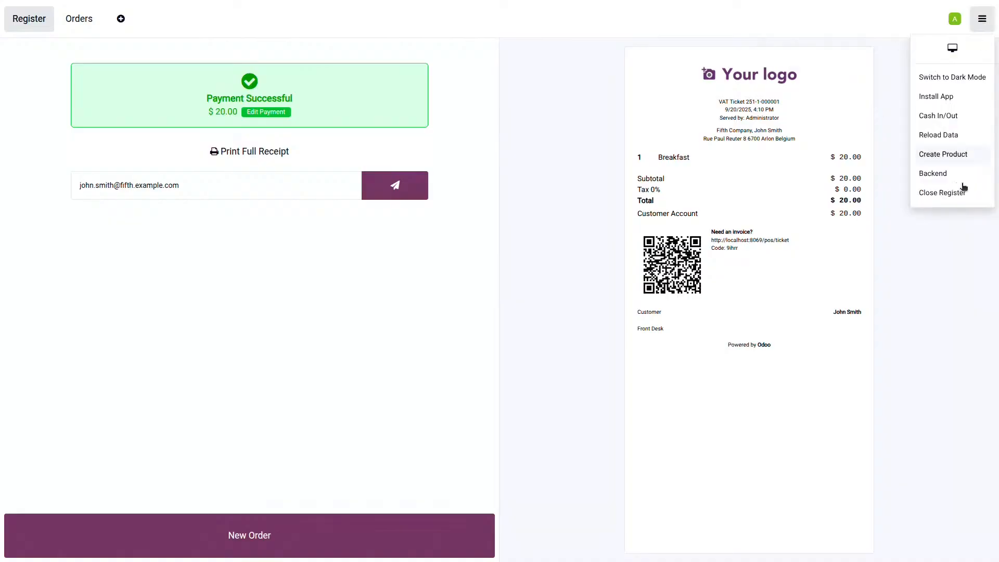
left_click(946, 177)
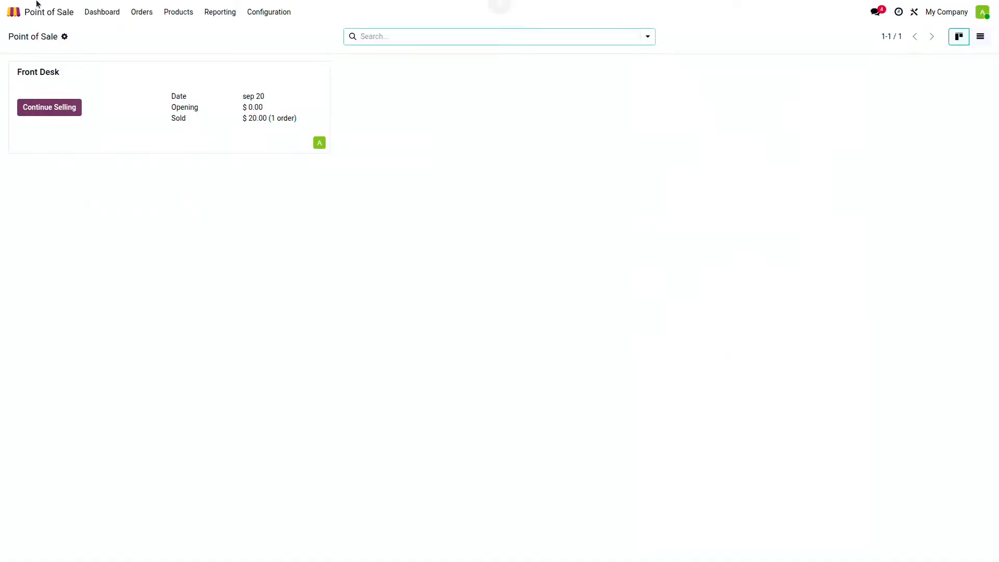
left_click(55, 9)
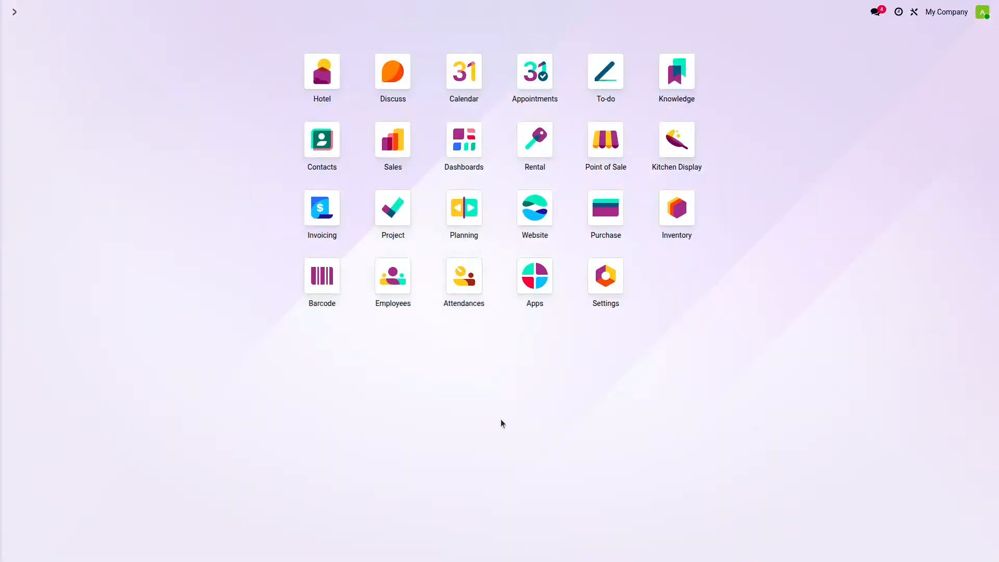
left_click(322, 74)
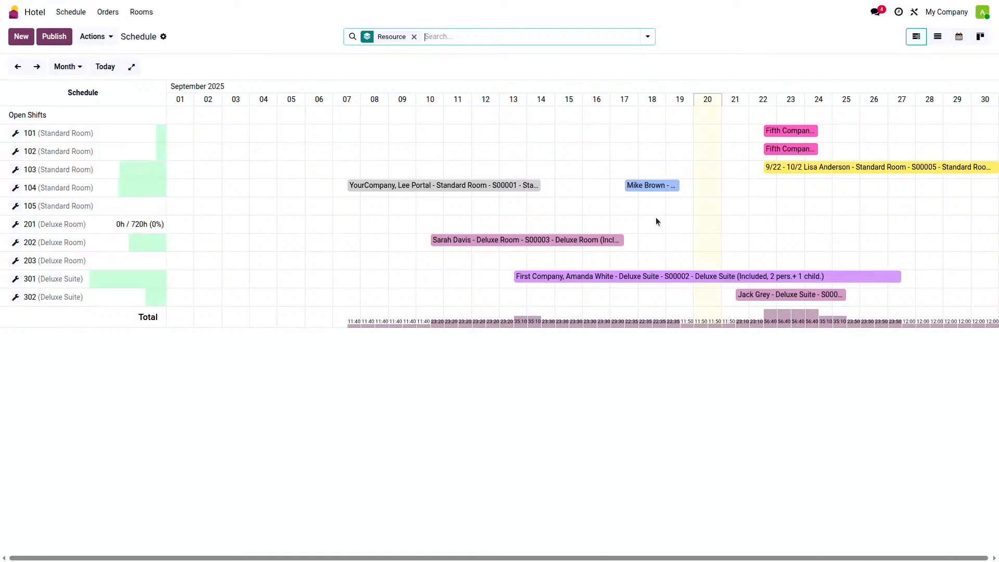
mouse_move(646, 188)
left_mouse_down()
mouse_move(673, 194)
mouse_move(646, 189)
left_mouse_up()
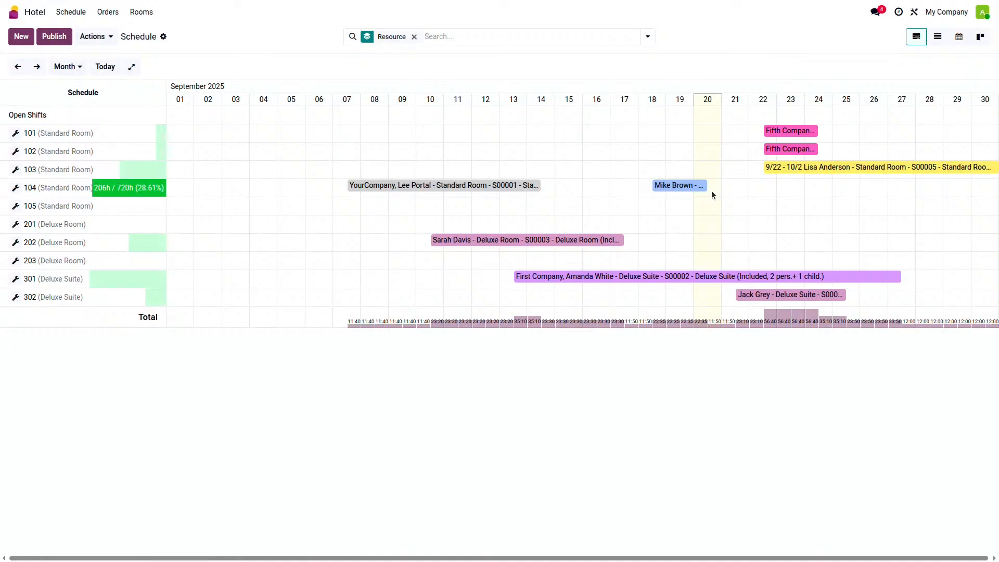
View all hotel orders without the default filter, and filter them by Today again.
left_click(107, 12)
left_click(406, 37)
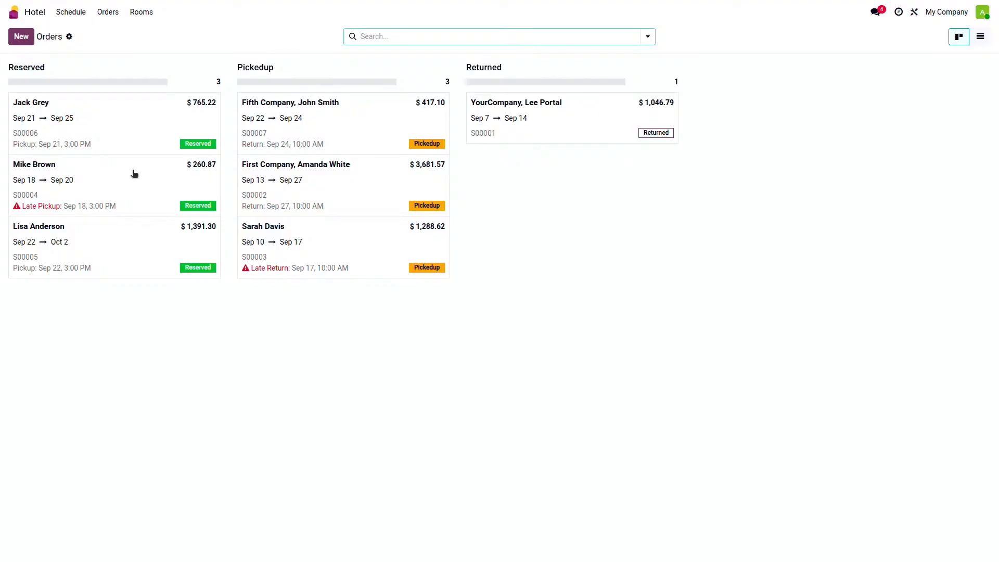
left_click(431, 34)
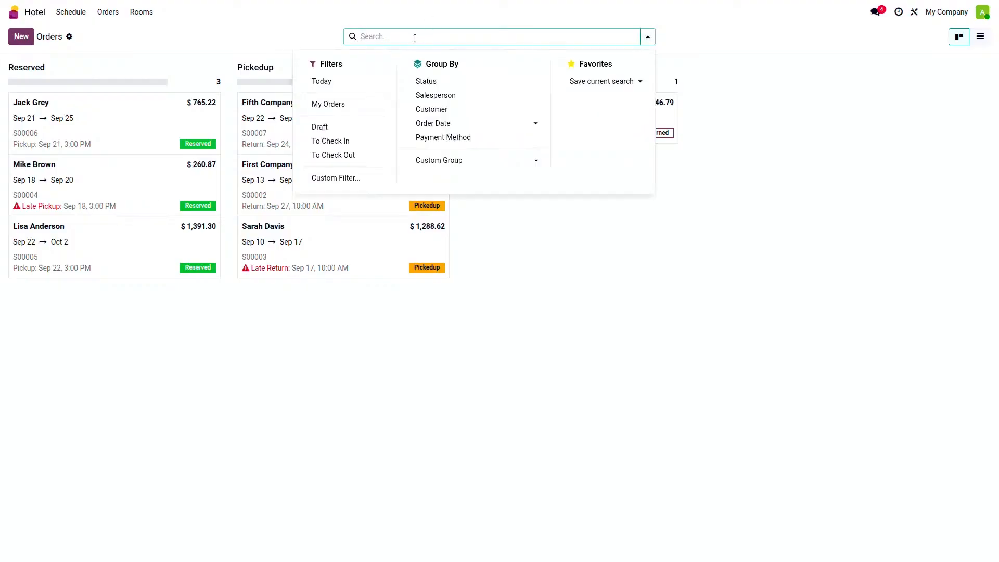
left_click(334, 84)
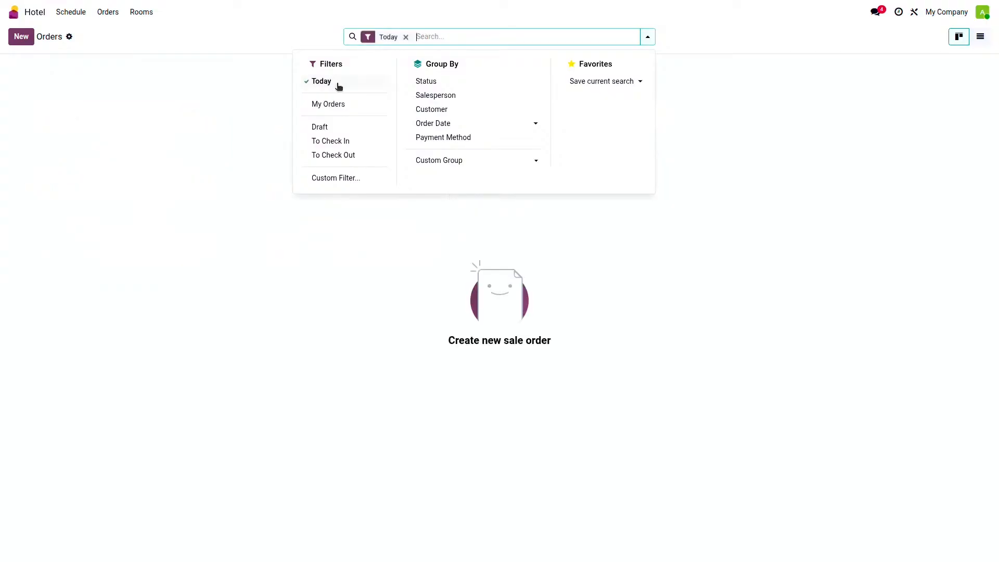
left_click(37, 14)
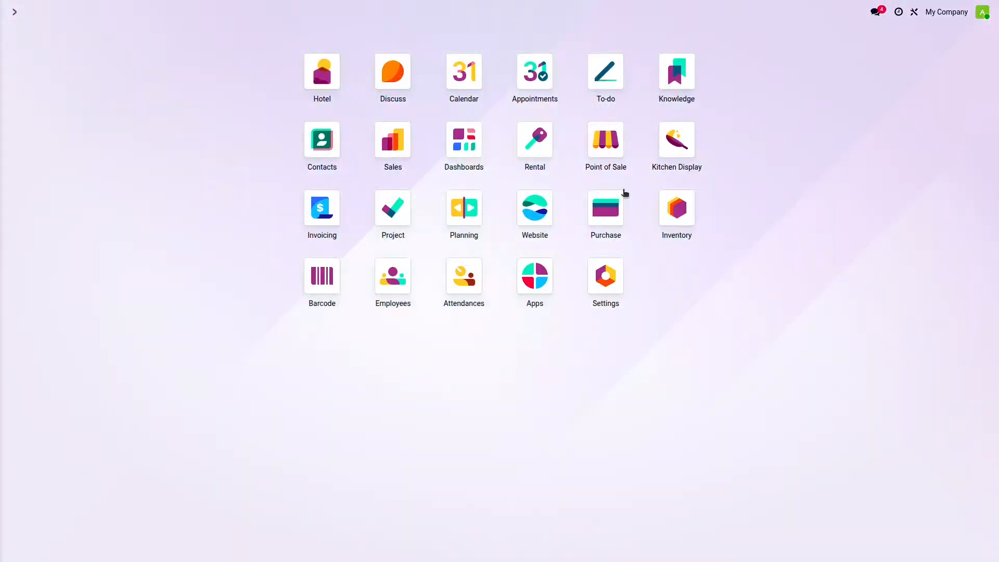
left_click(533, 136)
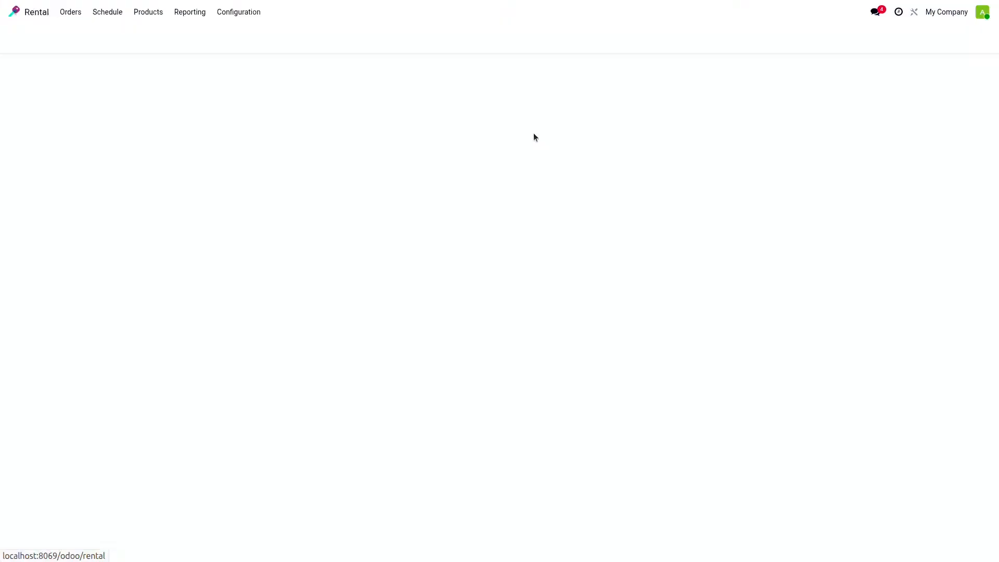
left_click(38, 13)
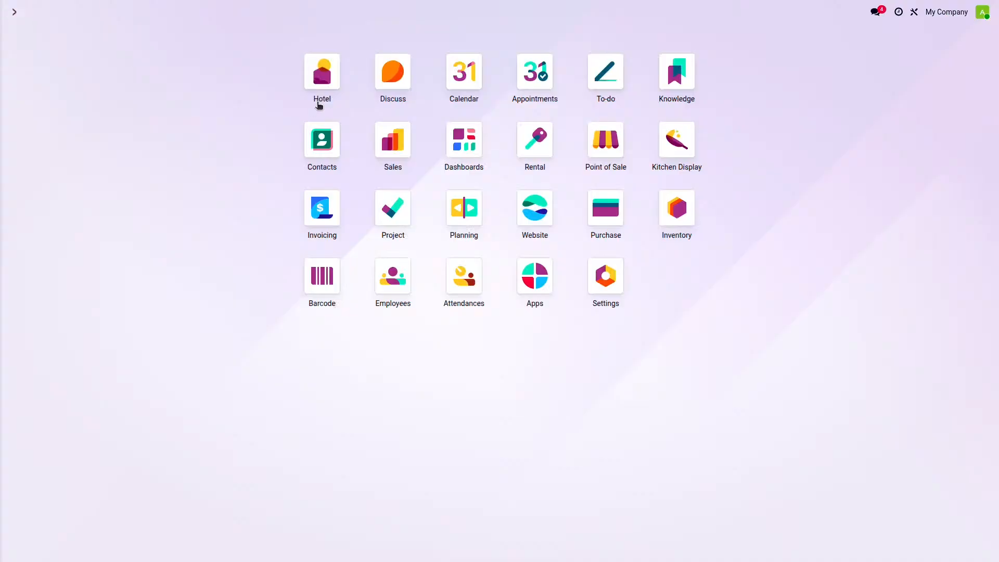
Add a shift for room 201 from Sep 22 to Sep 23 in the Hotel schedule and move it one day forward.
left_click(321, 87)
left_click_drag(598, 133, 679, 134)
left_click(587, 142)
left_click(742, 213)
left_click_drag(716, 221, 777, 221)
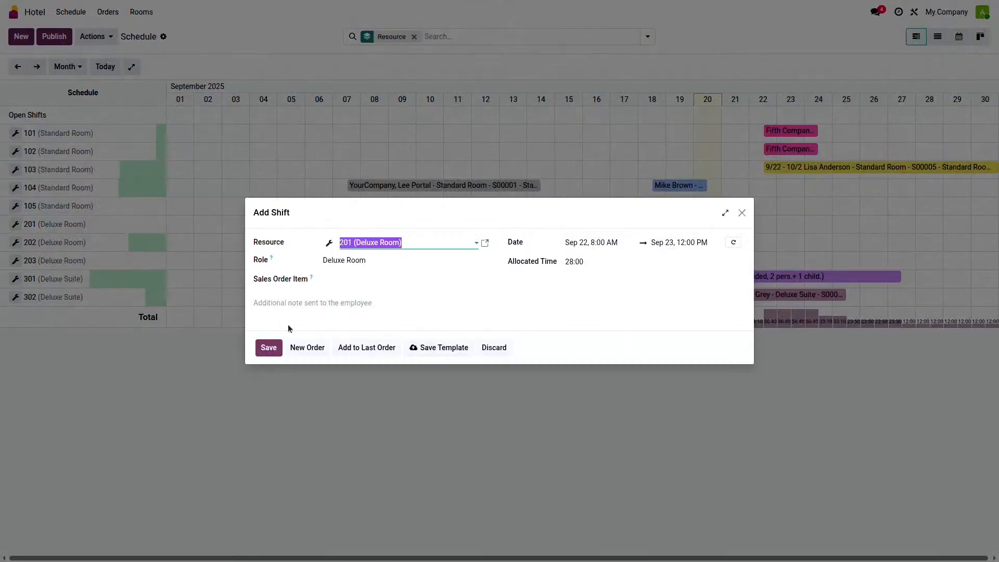
left_click(273, 353)
mouse_move(777, 225)
left_mouse_down()
mouse_move(751, 225)
mouse_move(779, 223)
left_mouse_up()
left_click(800, 221)
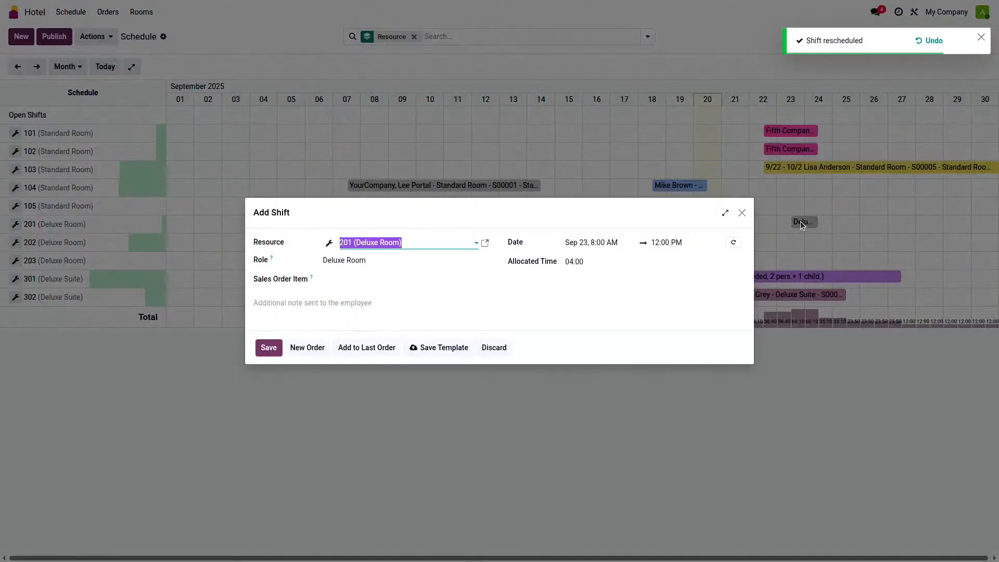
key("Escape")
left_click(805, 231)
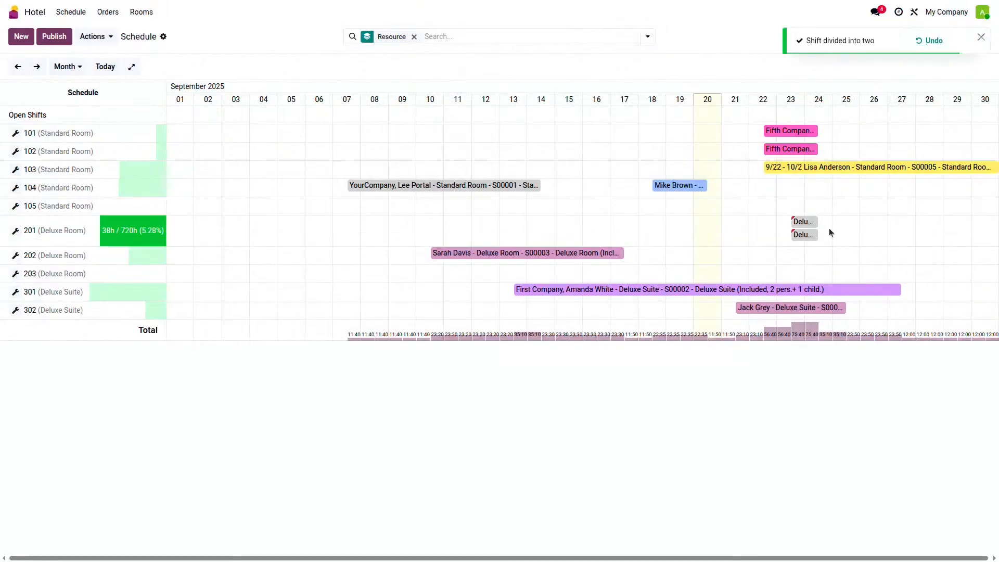
left_click(931, 40)
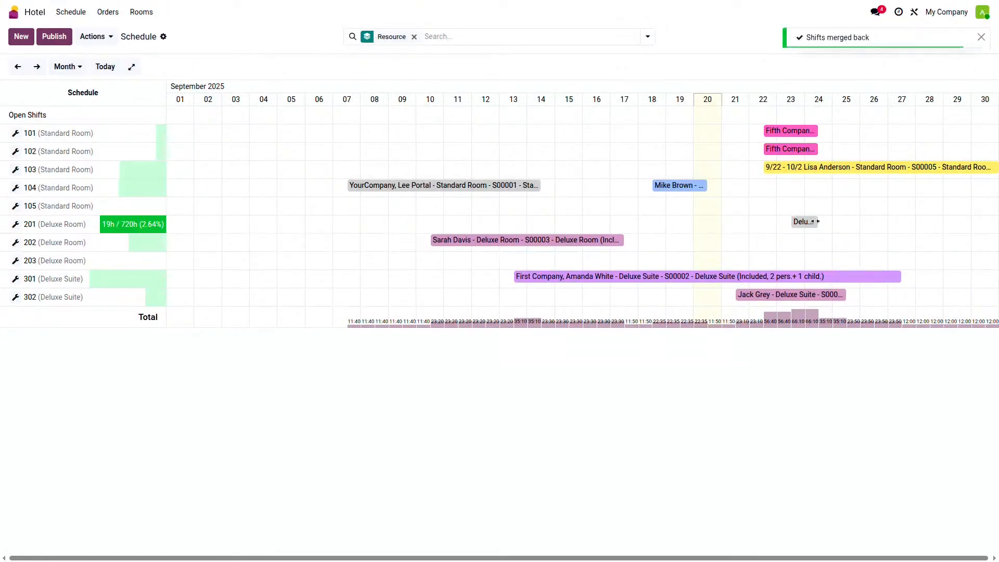
left_click(813, 224)
left_click(768, 290)
key("Escape")
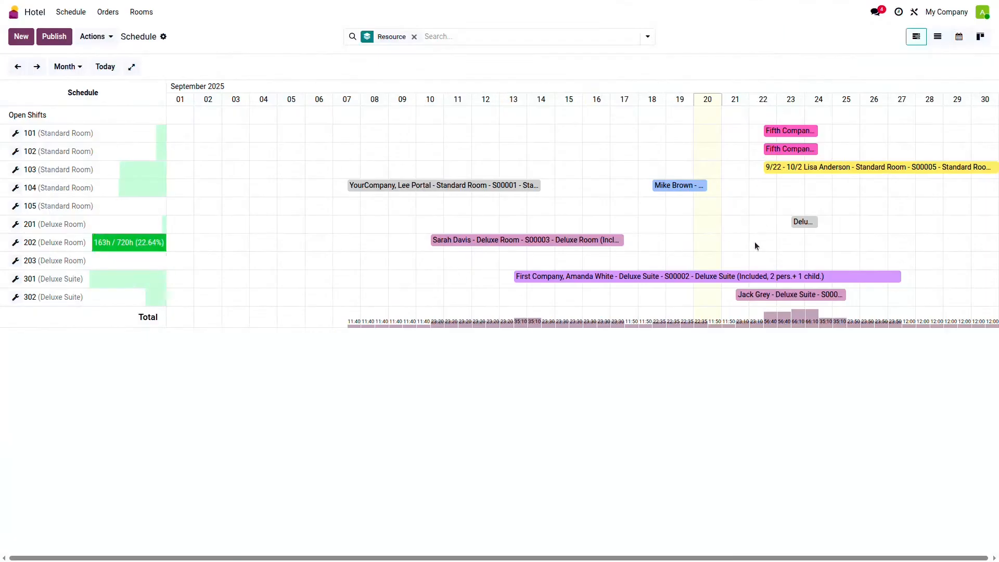
Create a new order for room 202 from the schedule and set its rental period from Sep 20 to Sep 23.
left_click(791, 242)
left_click(309, 348)
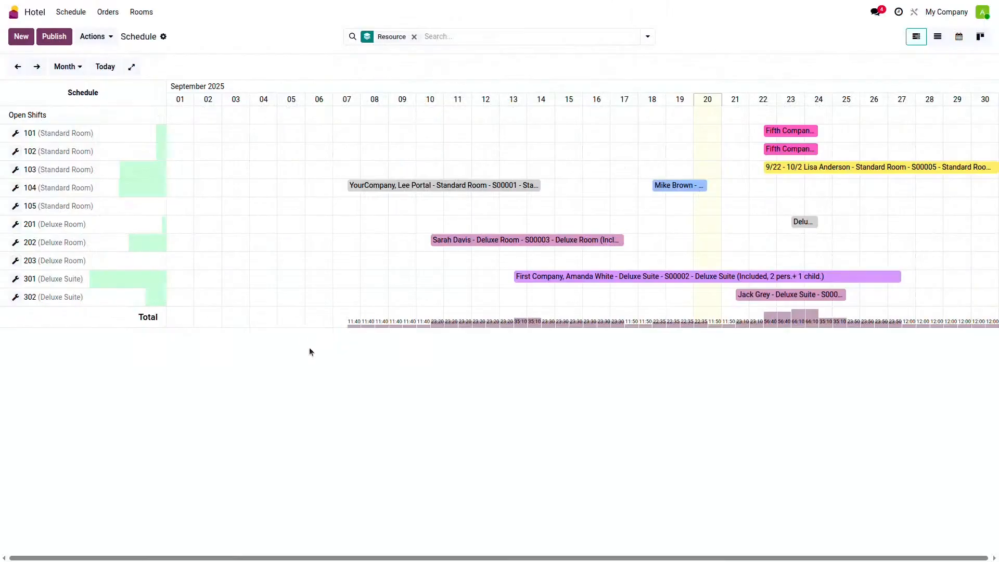
left_click(437, 162)
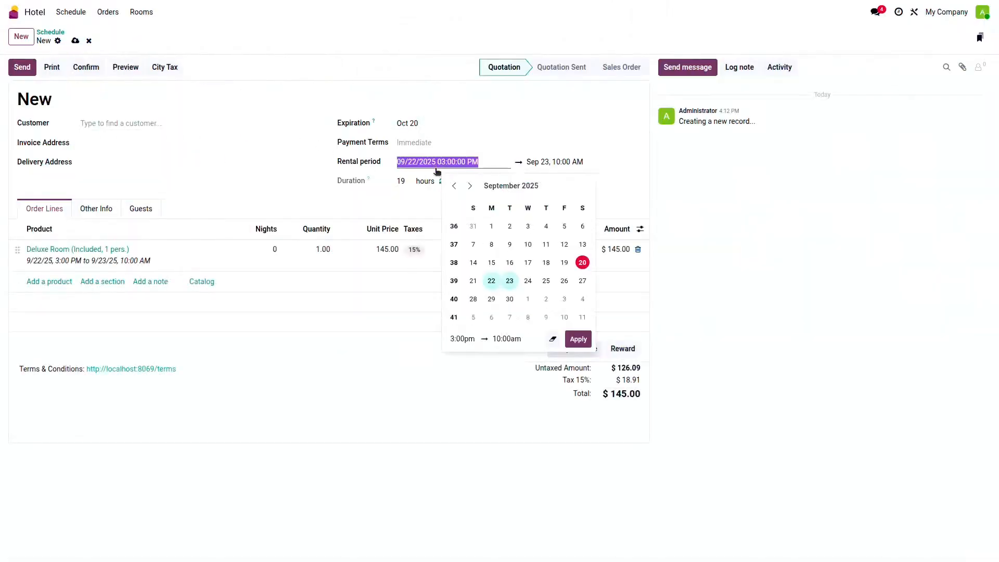
left_click(582, 262)
left_click(510, 280)
Set the new order's customer to First Company and confirm the order.
left_click(150, 115)
left_click(192, 123)
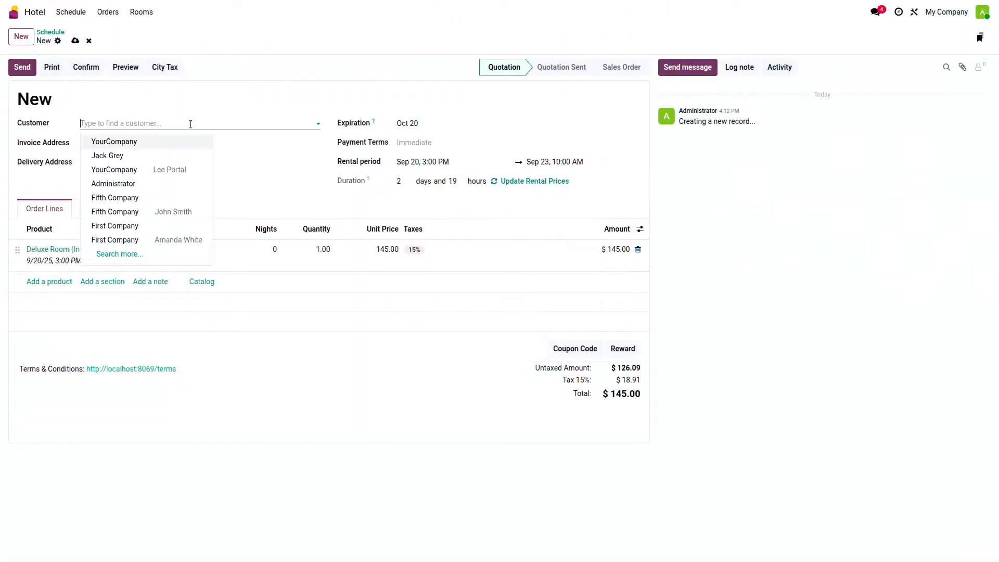
left_click(166, 225)
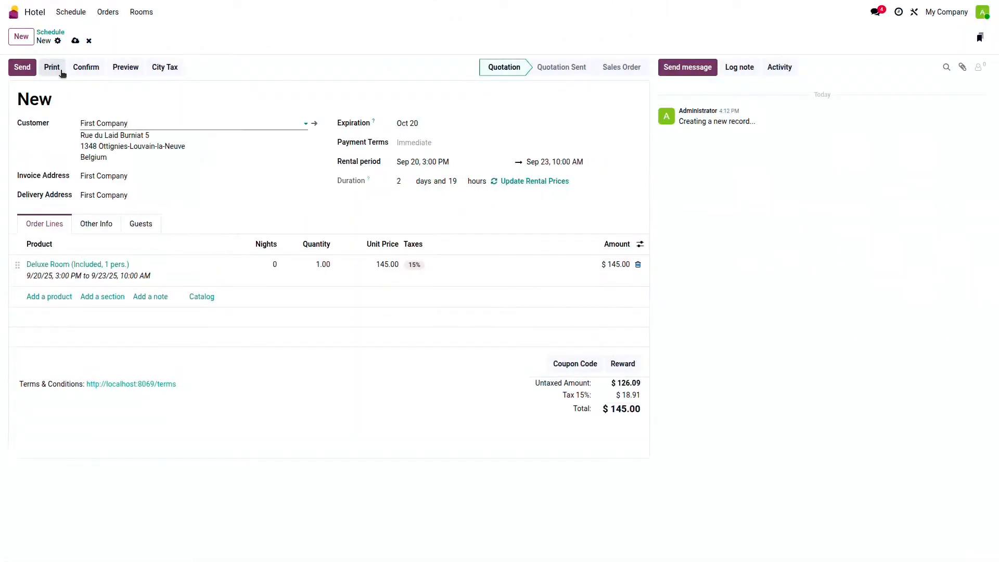
left_click(88, 66)
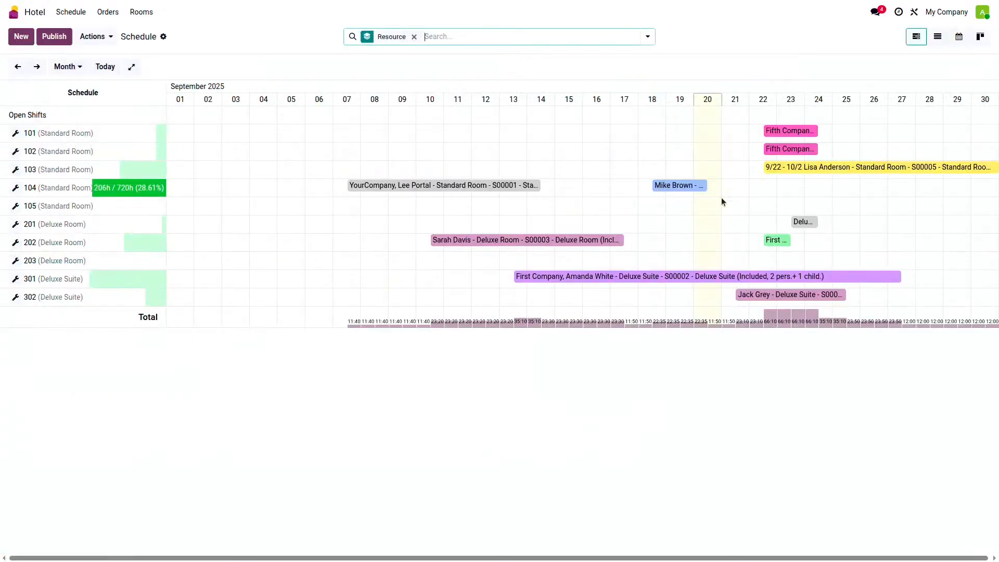
Open room 202's sales order from the schedule and change its rental period to Sep 20 through Sep 23.
left_click(776, 241)
left_click(716, 287)
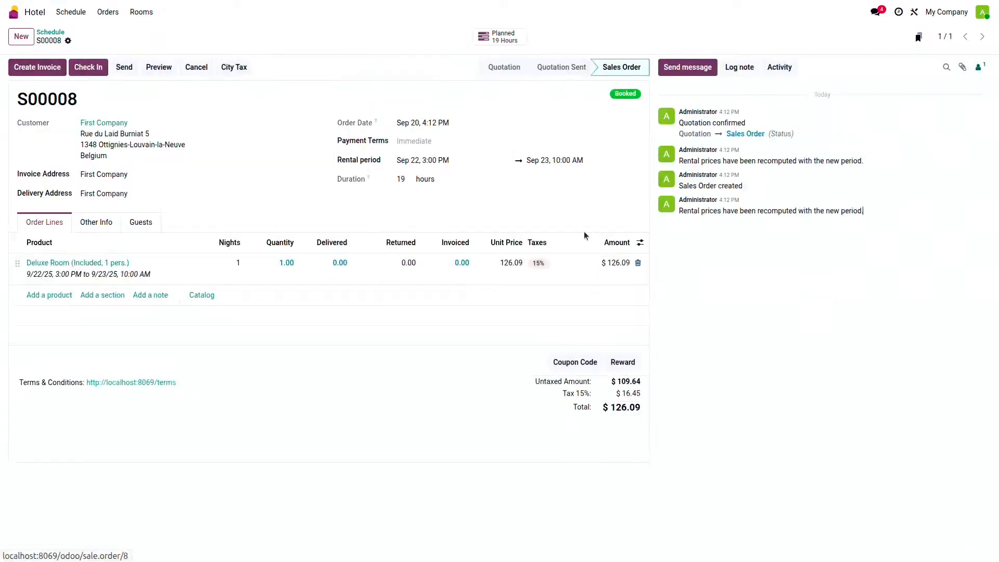
left_click(443, 160)
left_click(582, 261)
left_click(510, 279)
left_click(578, 337)
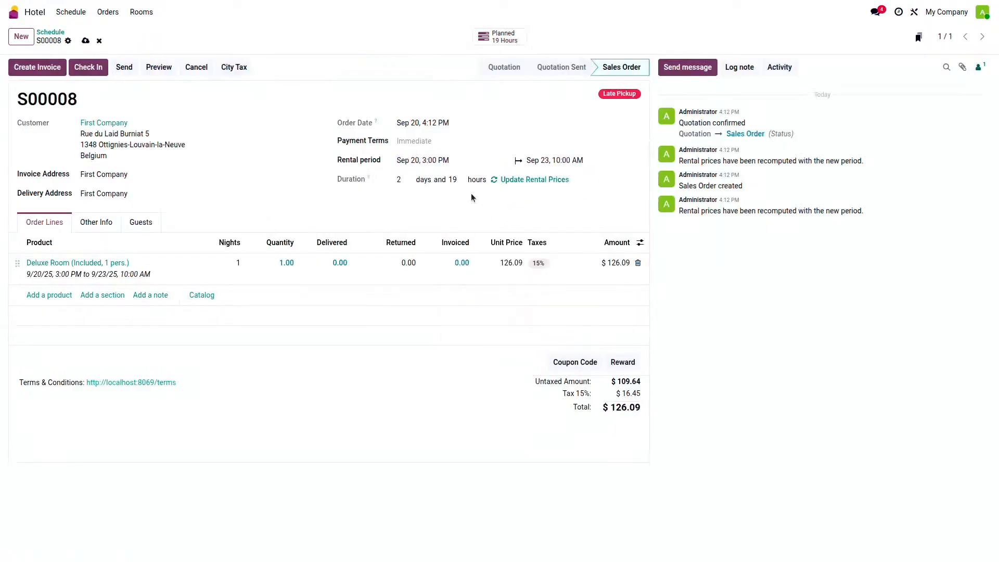
Update the order's rental prices for the new period and open the list of today's hotel orders.
left_click(511, 180)
left_click(358, 310)
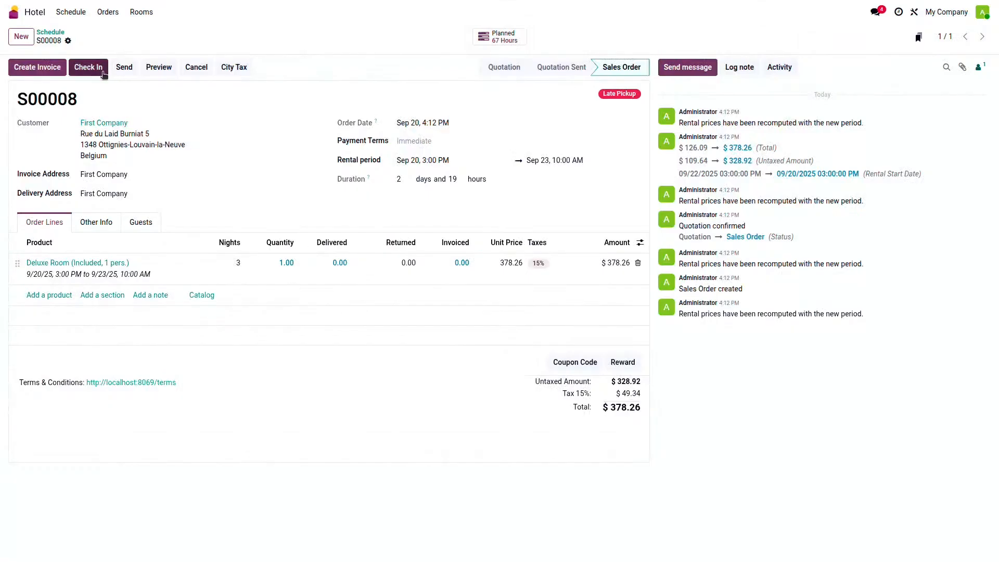
left_click(104, 12)
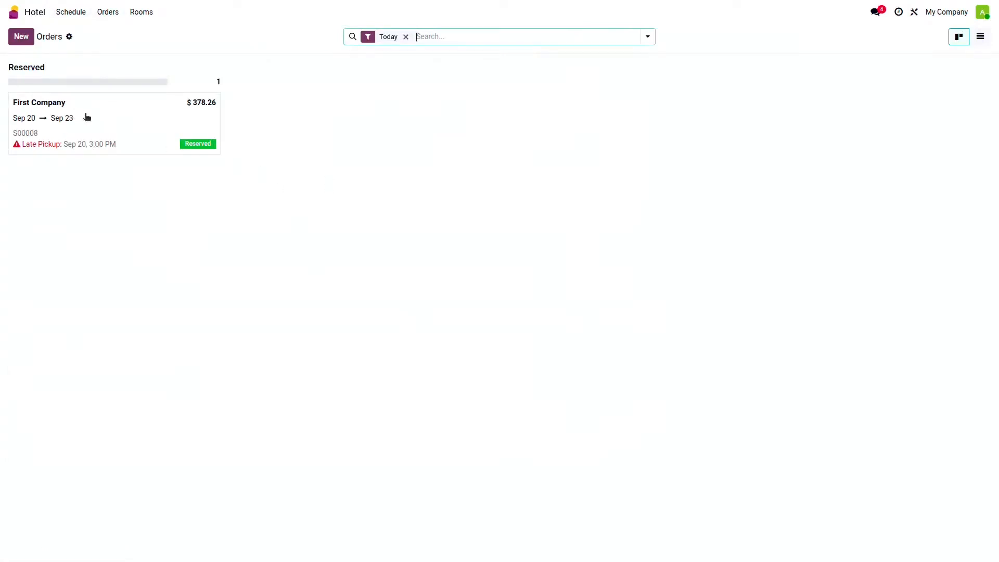
Open First Company's reserved order from today's list and validate the check-in of its Deluxe Room.
left_click(87, 117)
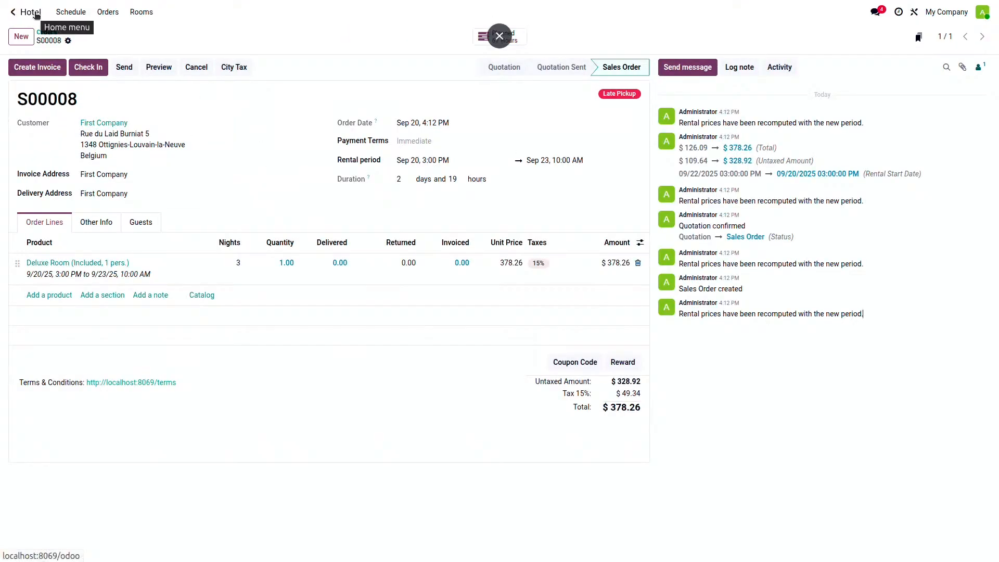
left_click(78, 62)
left_click(268, 356)
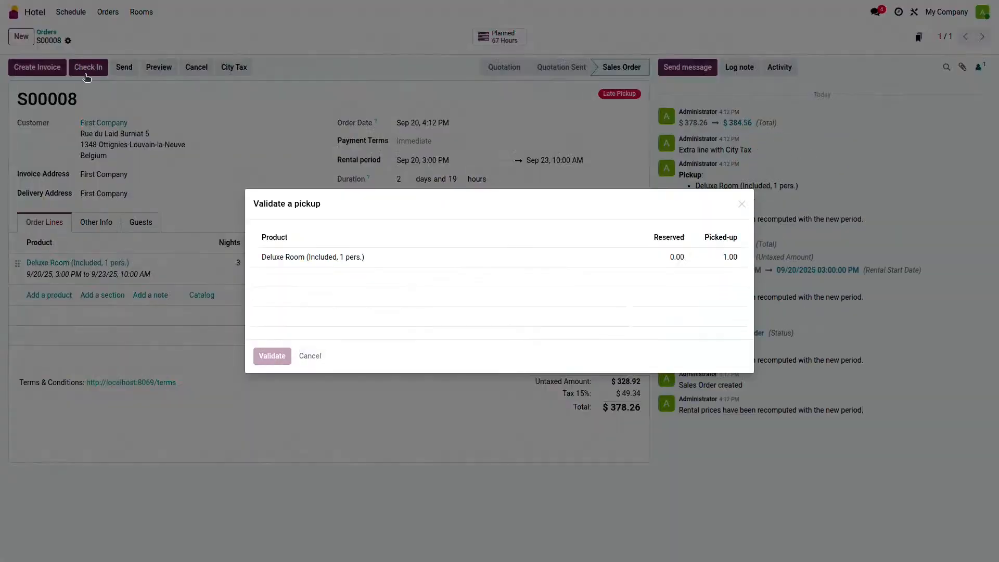
Check out the Deluxe Room, then set the City Tax line's delivered quantity to 3 and save the order.
left_click(96, 68)
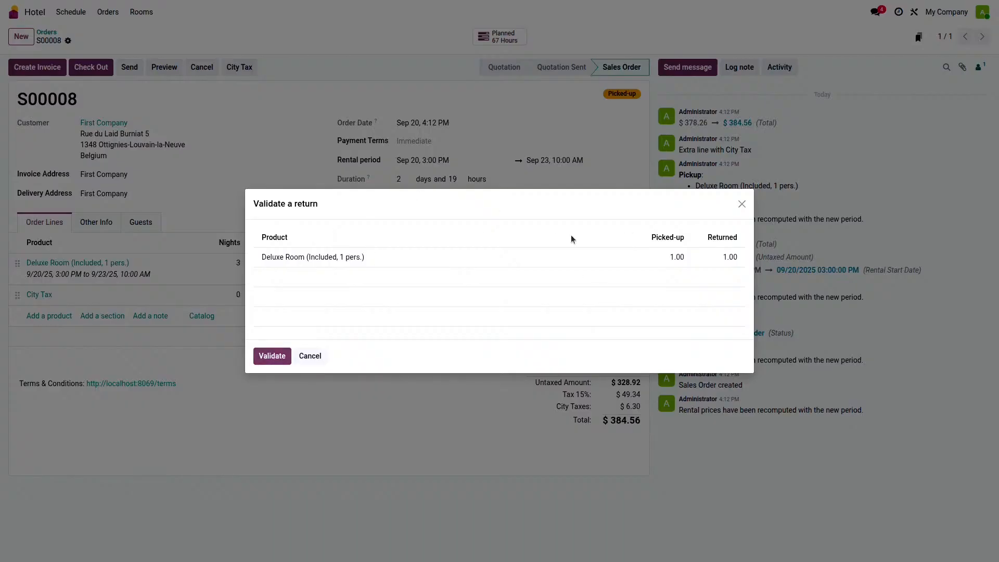
left_click(271, 354)
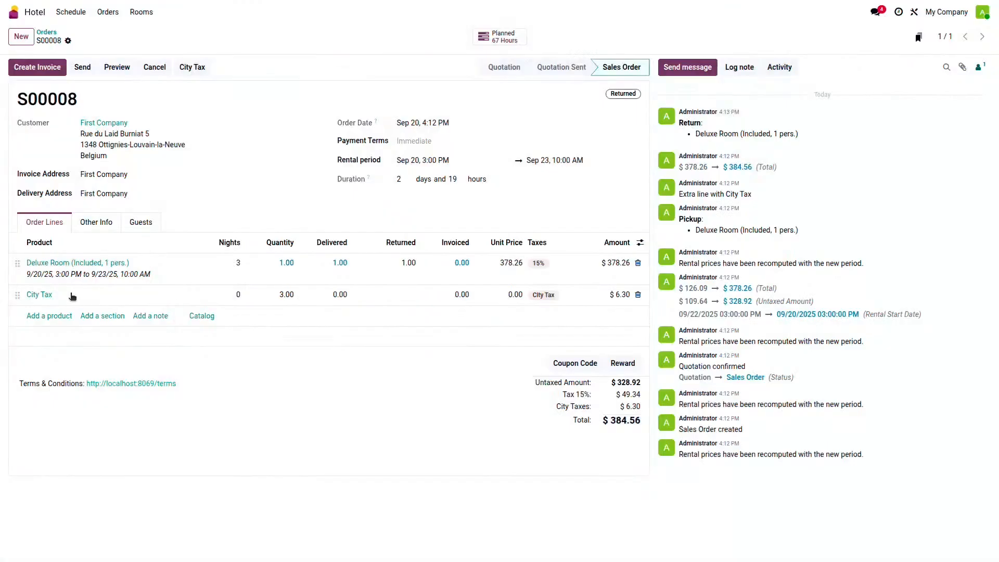
left_click(336, 295)
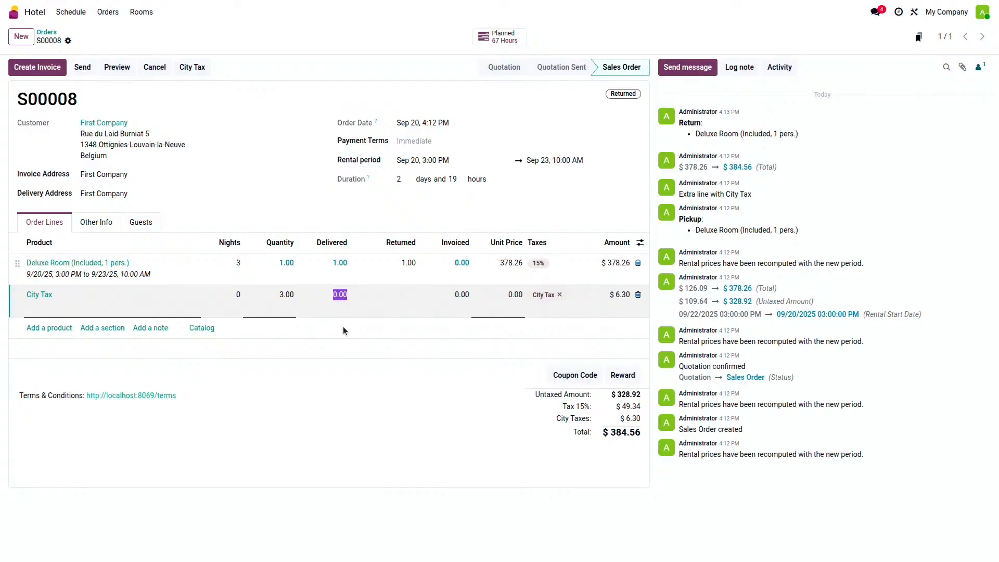
type("3")
left_click(361, 435)
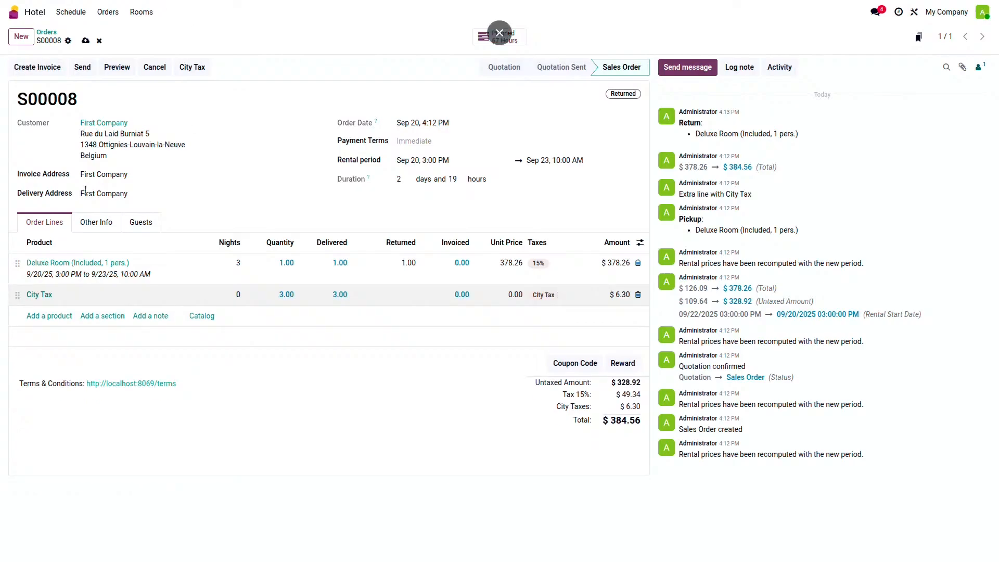
left_click(86, 41)
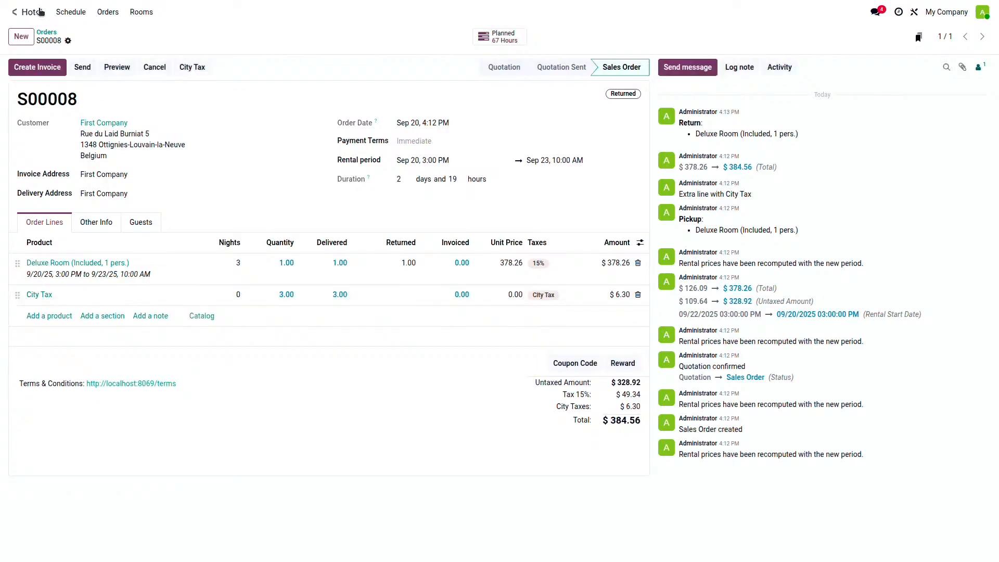
Switch to the Website app and open the Deluxe Suite's page in the online shop.
left_click(13, 12)
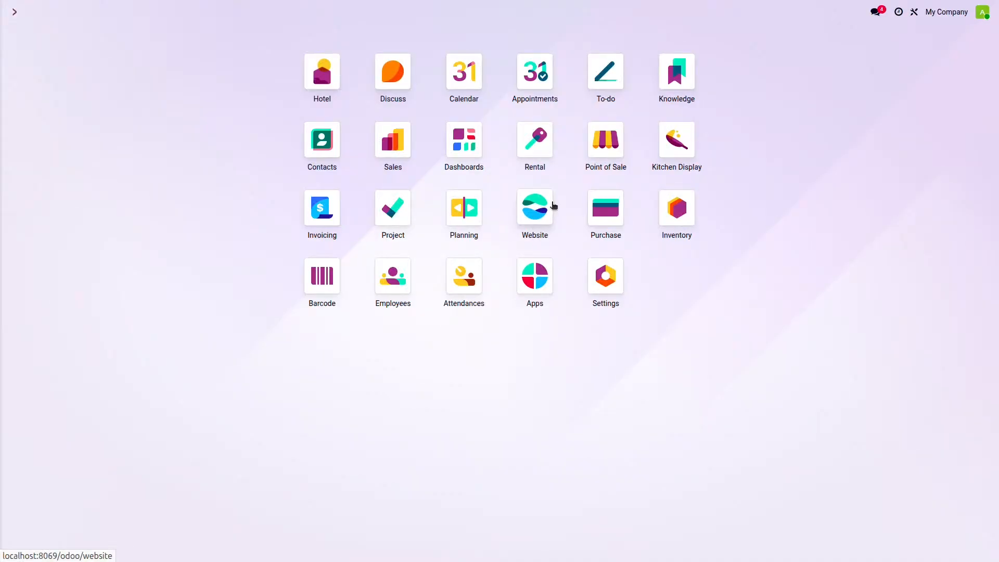
left_click(541, 214)
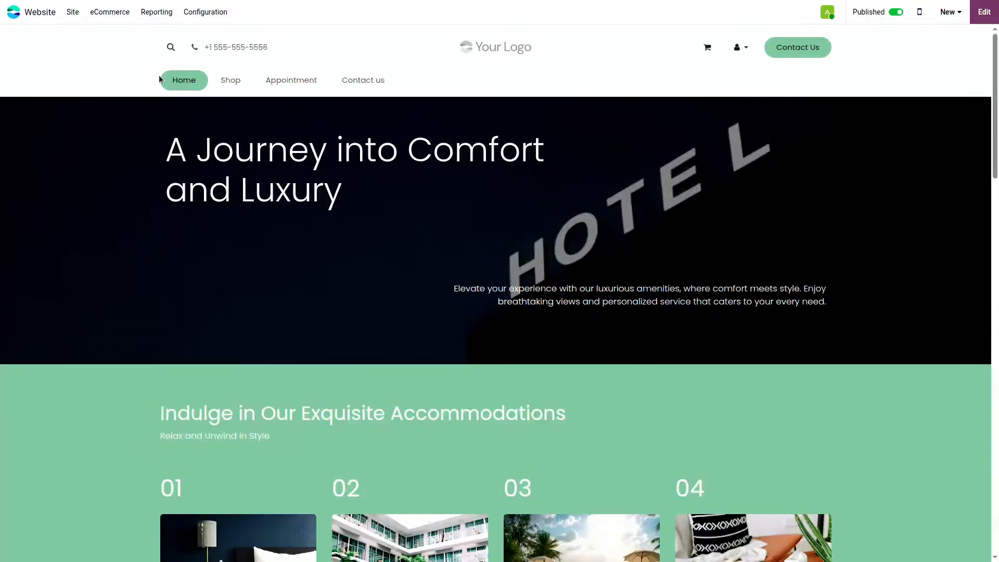
left_click(232, 83)
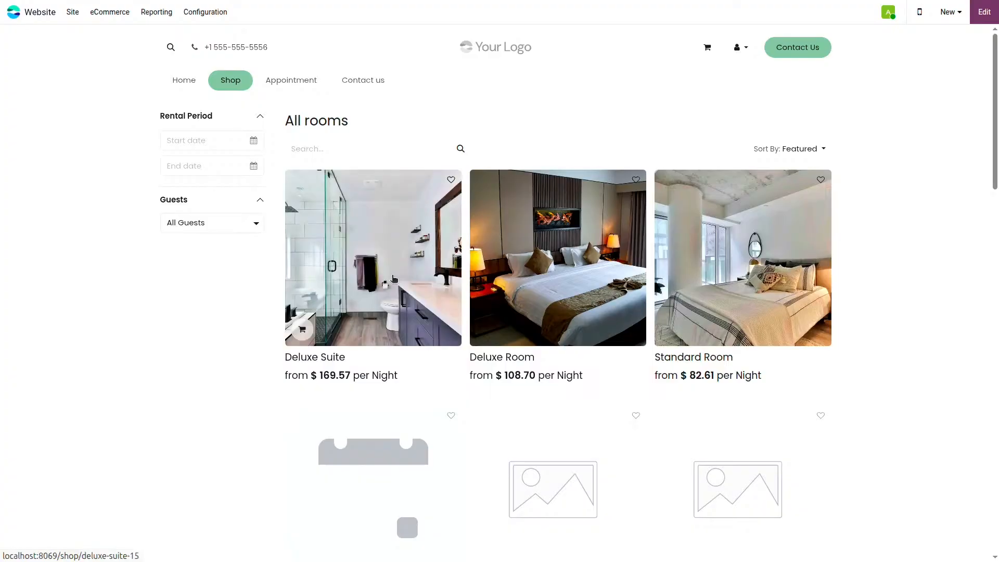
left_click(393, 279)
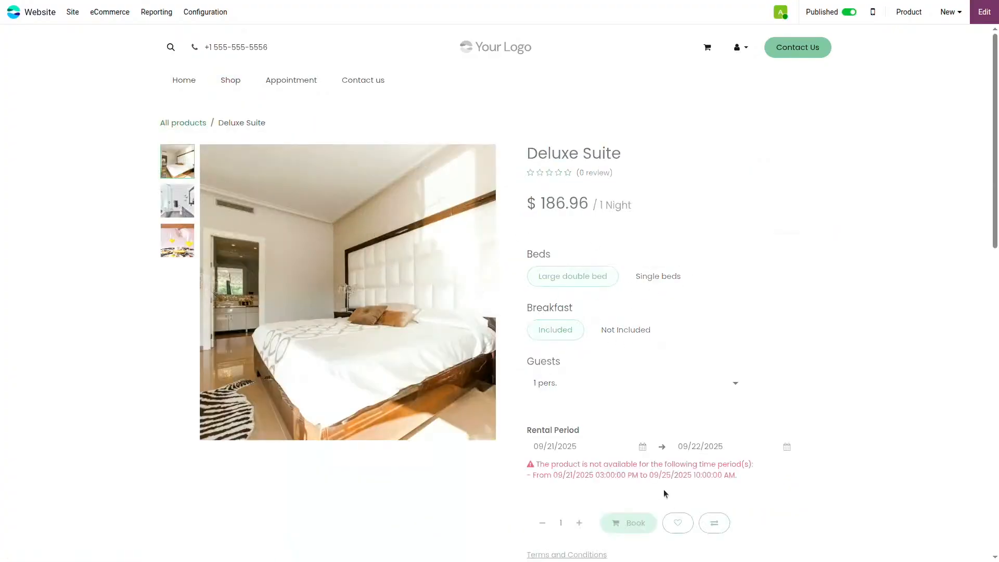
Configure the Deluxe Suite with a large double bed, breakfast not included, and 3 guests.
left_click(648, 277)
left_click(619, 334)
left_click(580, 276)
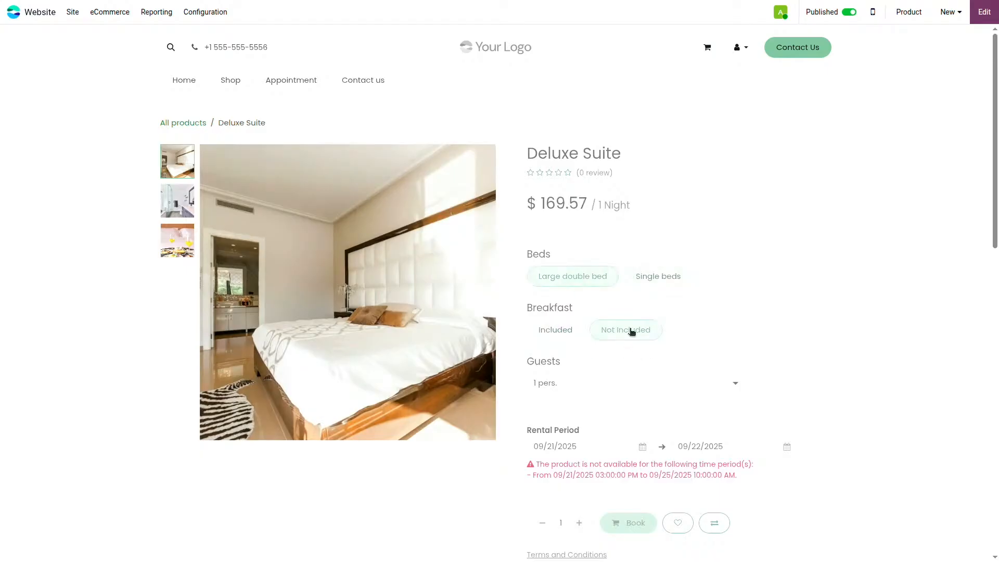
left_click(614, 382)
left_click(602, 434)
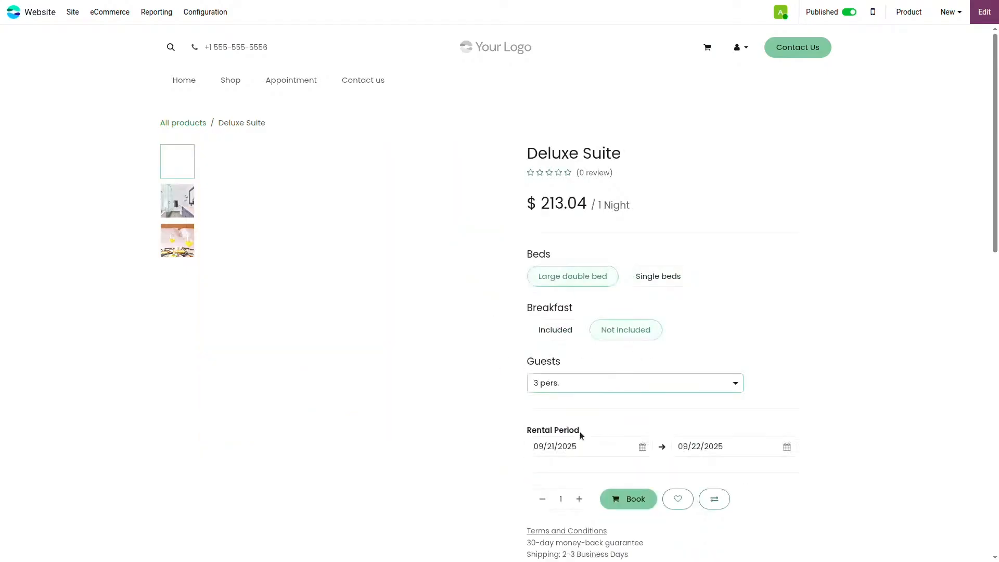
Set the Deluxe Suite's rental period from 09/28/2025 to 10/02/2025.
left_click(594, 446)
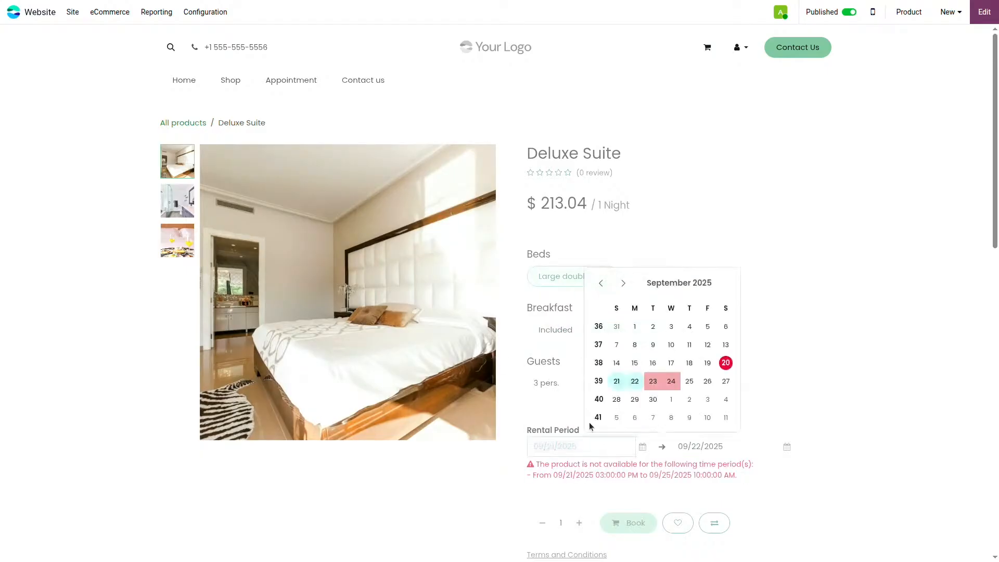
left_click(617, 399)
left_click(689, 399)
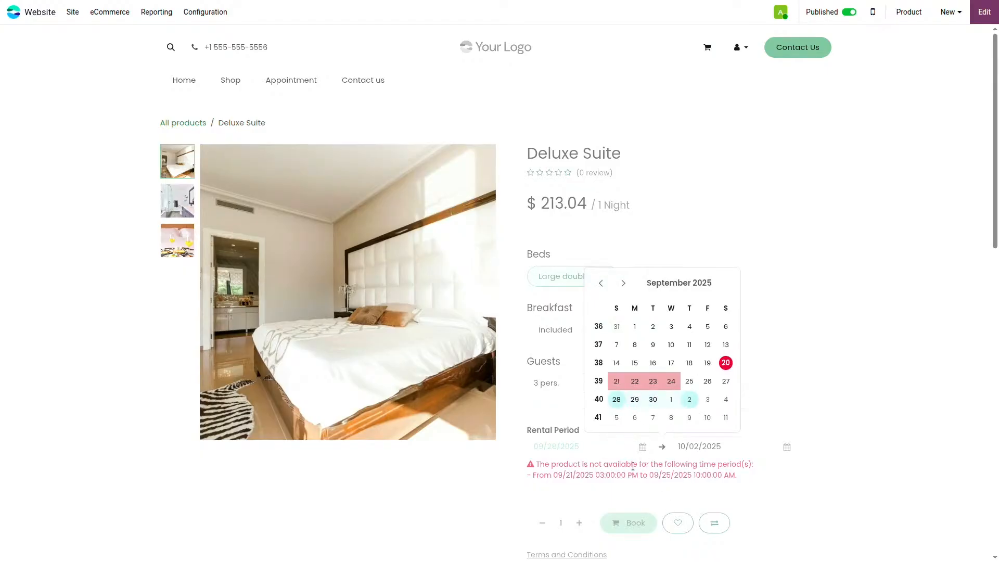
left_click(795, 418)
Book the suite without the Free Cancellation option and pay through Demo express checkout with payment status Successful.
left_click(626, 497)
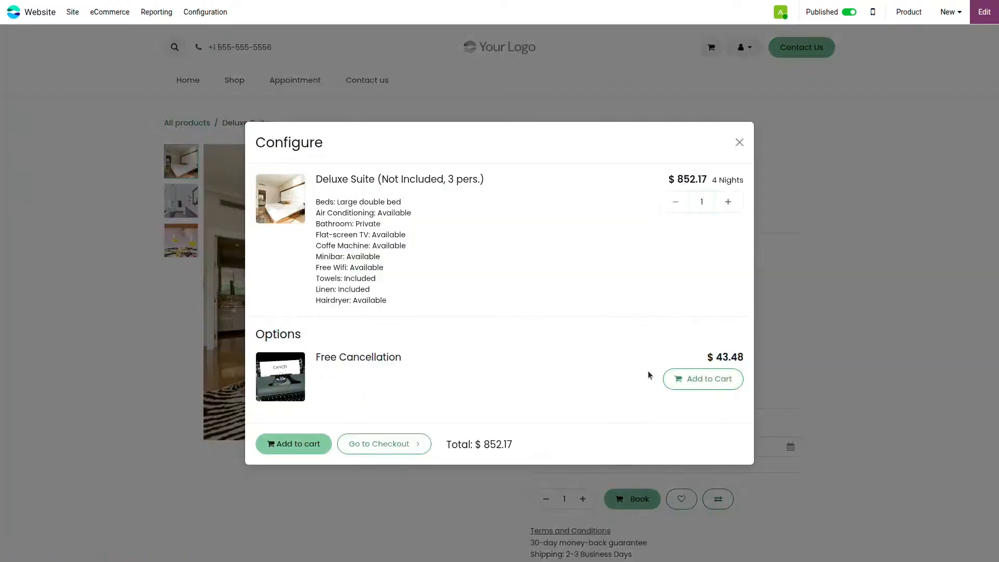
left_click(285, 444)
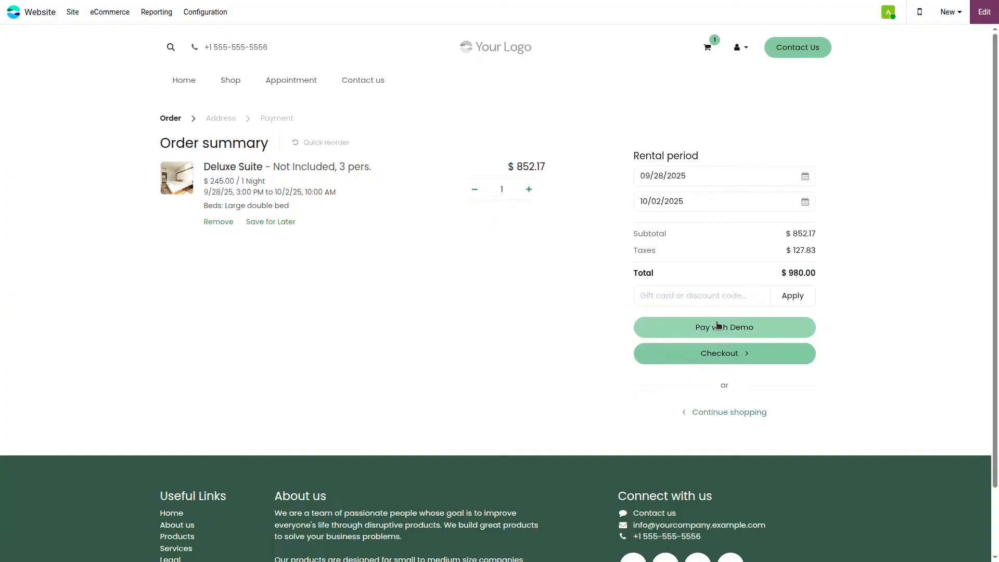
left_click(719, 327)
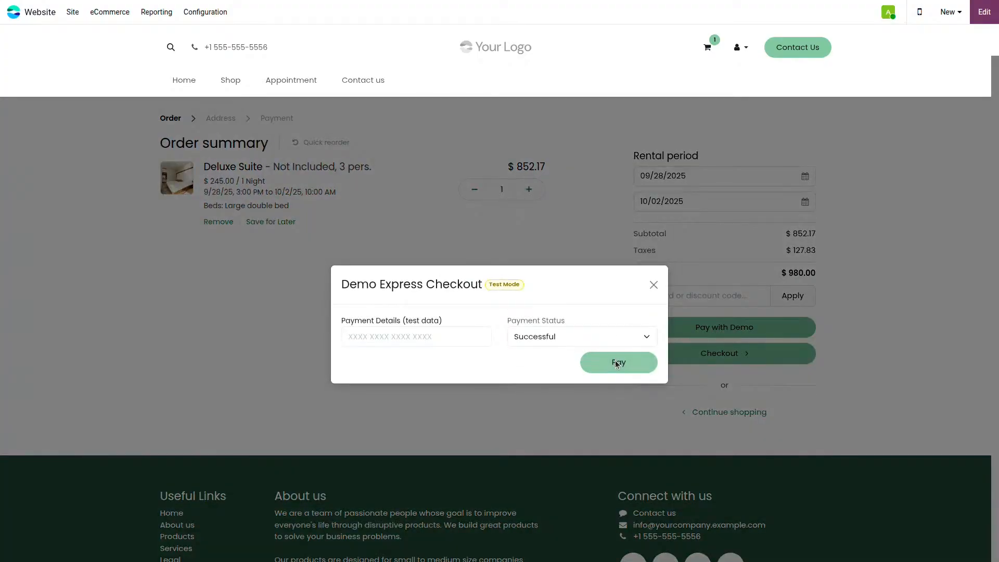
left_click(617, 363)
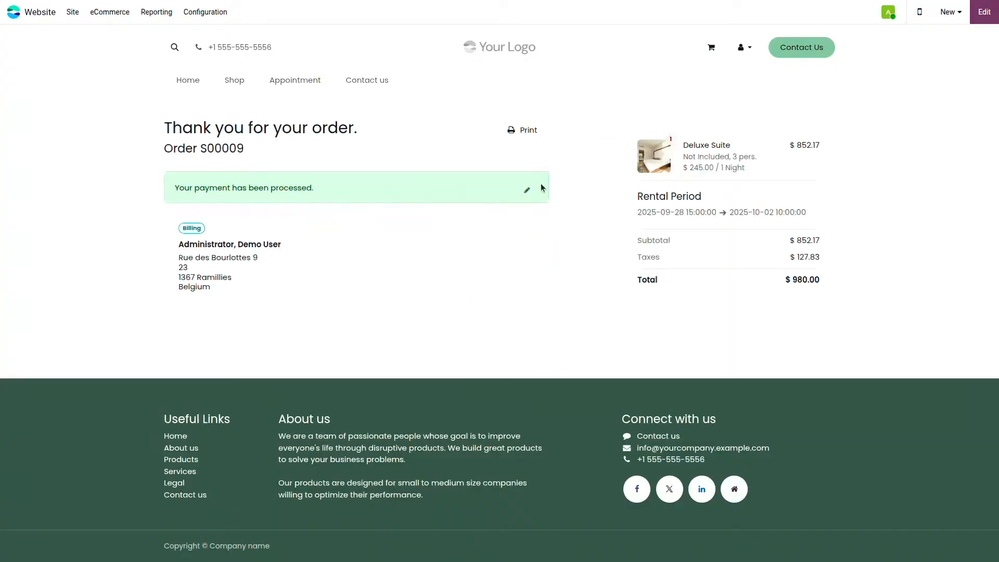
Return to the Hotel schedule and view the details of room 302's booking starting Sep 28.
left_click(13, 10)
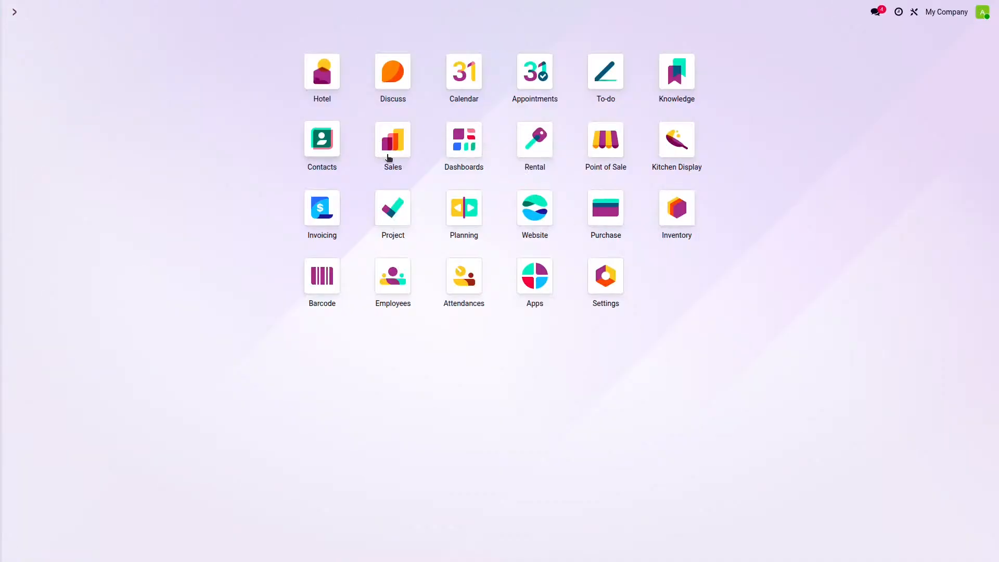
left_click(322, 73)
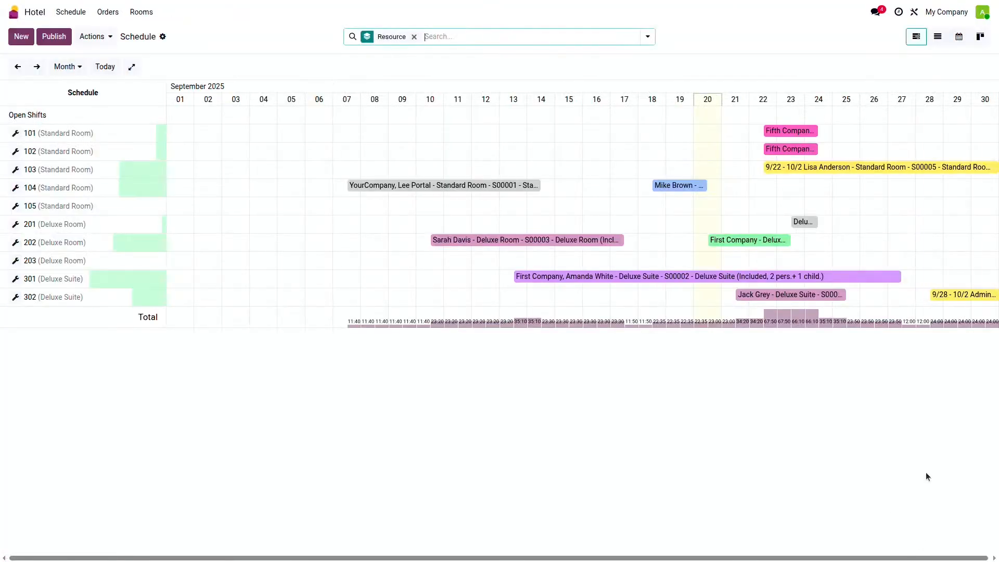
left_click(962, 295)
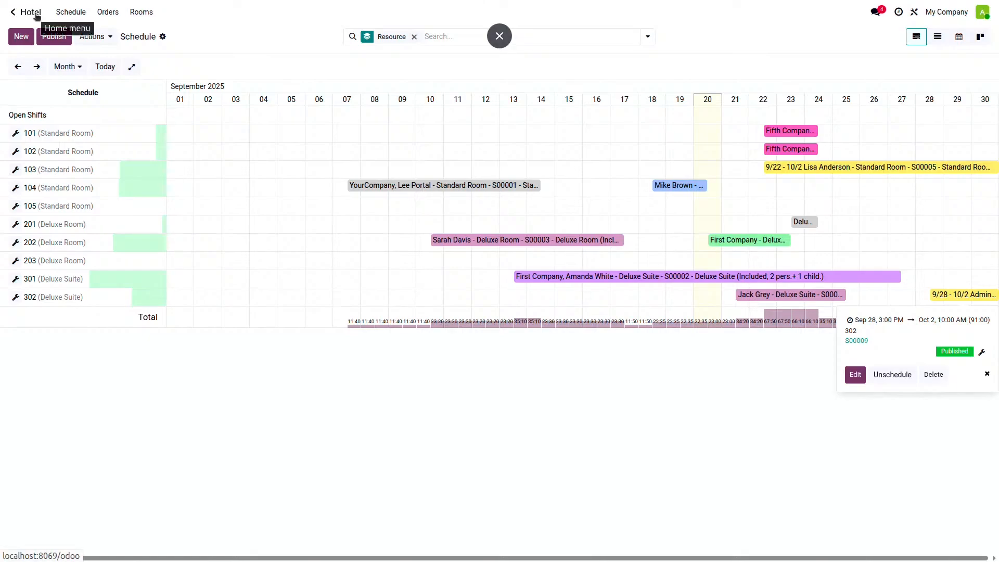
Open Fifth Company's sales order from room 101's schedule booking and check out both Standard Rooms.
left_click(786, 132)
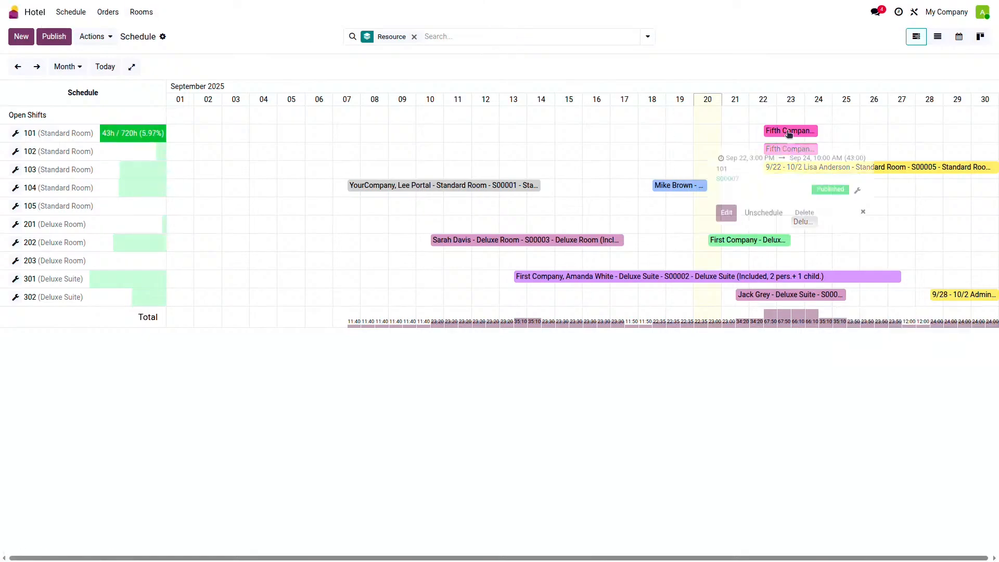
left_click(726, 177)
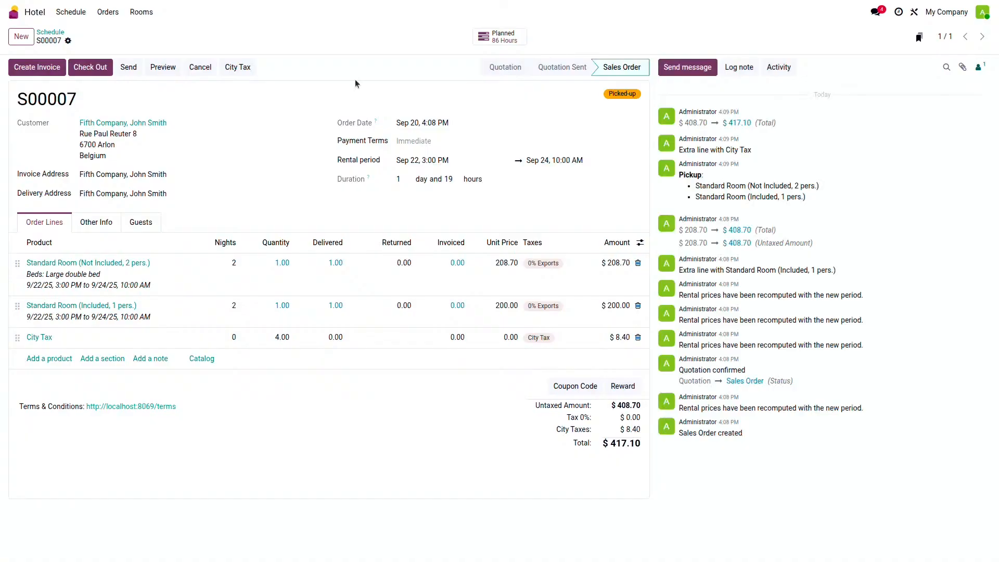
left_click(87, 68)
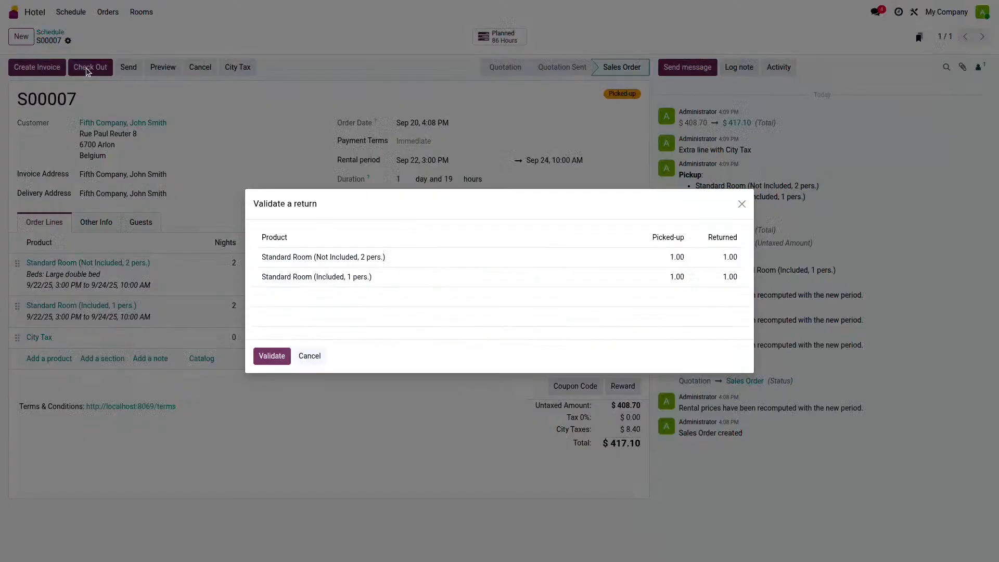
left_click(272, 356)
Set the City Tax line's delivered quantity to 6 and save Fifth Company's order.
left_click(333, 337)
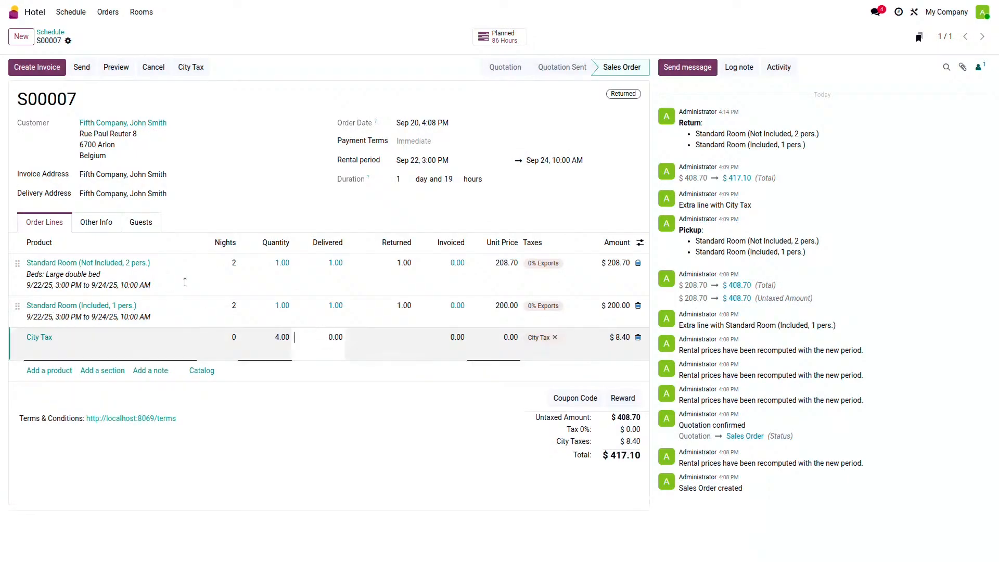
left_click(337, 346)
type("6")
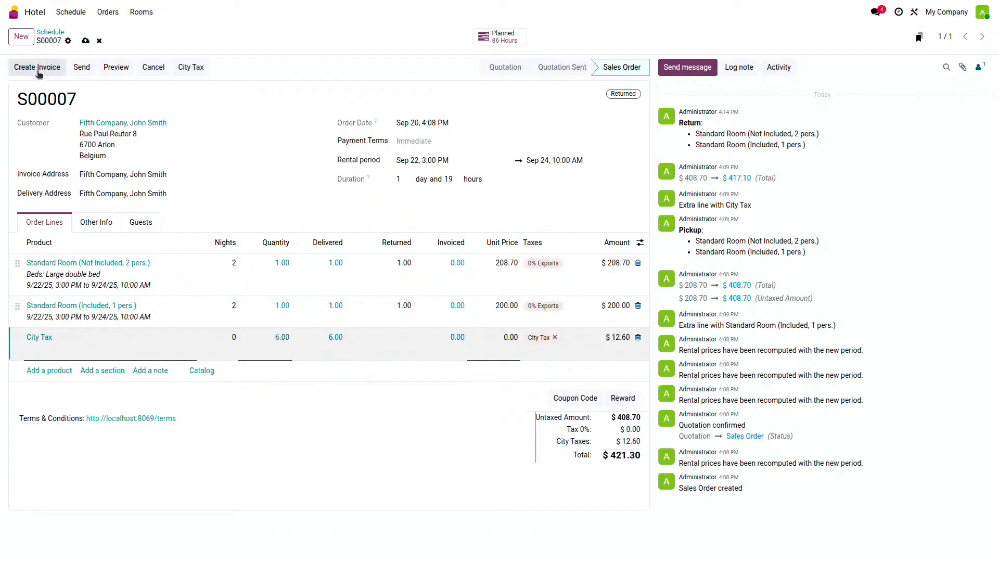
left_click(85, 40)
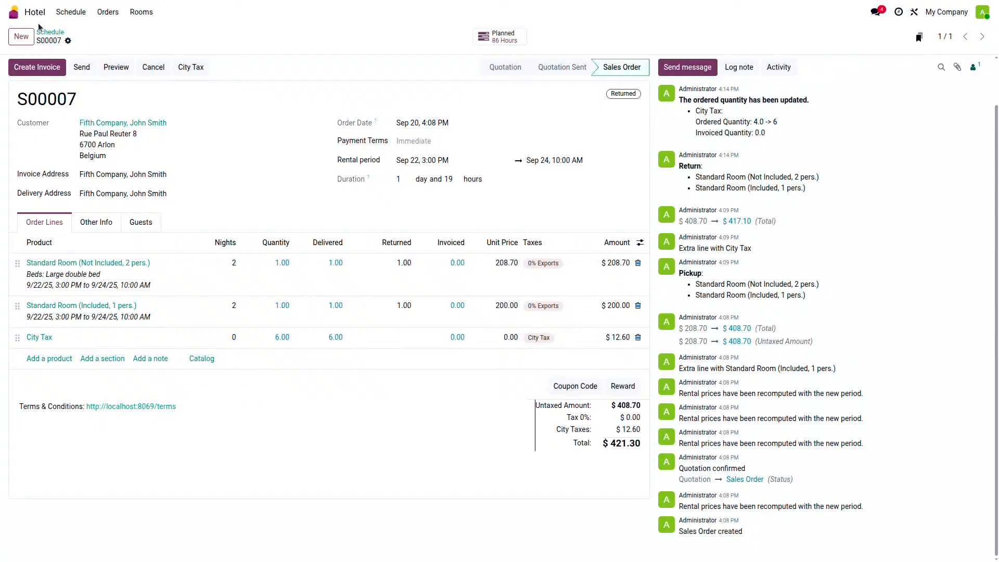
Switch to Point of Sale, continue the Front Desk session, and assign the Fifth Company guest as the order's customer.
left_click(20, 12)
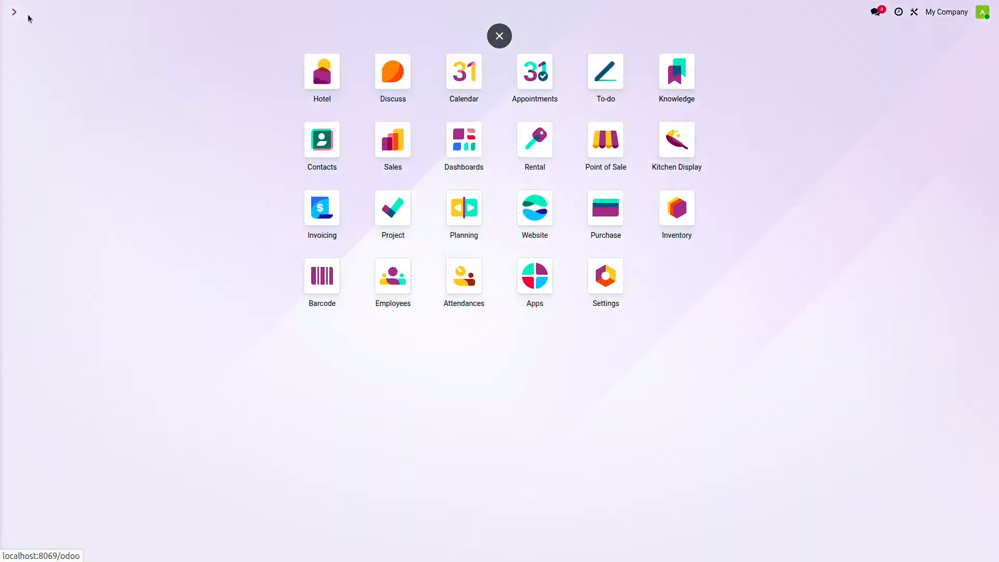
left_click(614, 145)
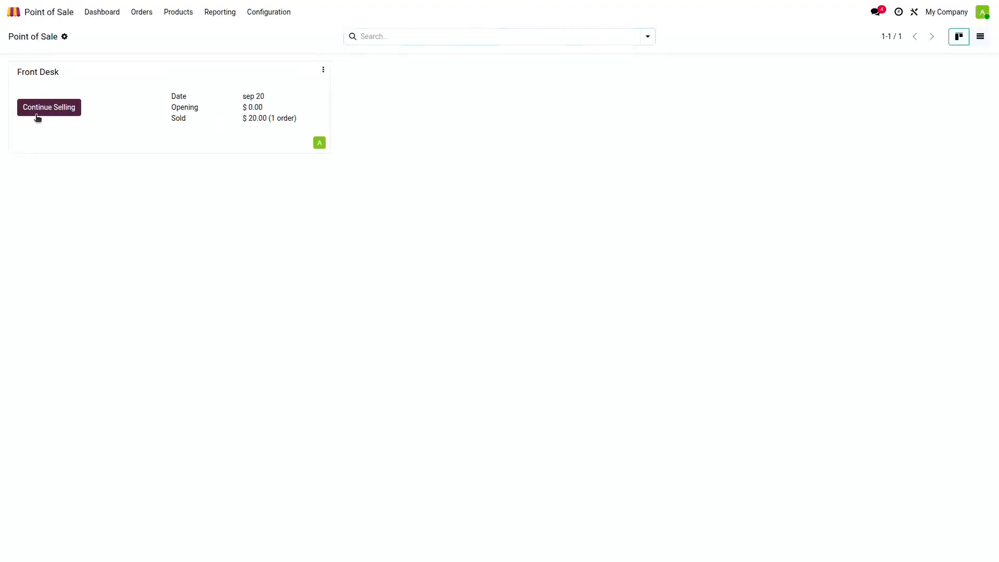
left_click(51, 107)
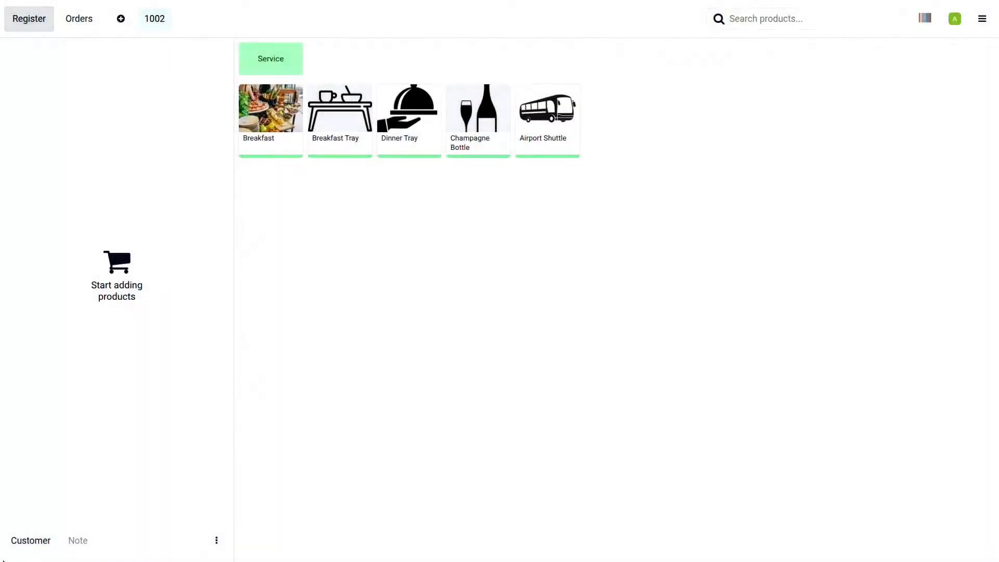
left_click(36, 544)
type("jo")
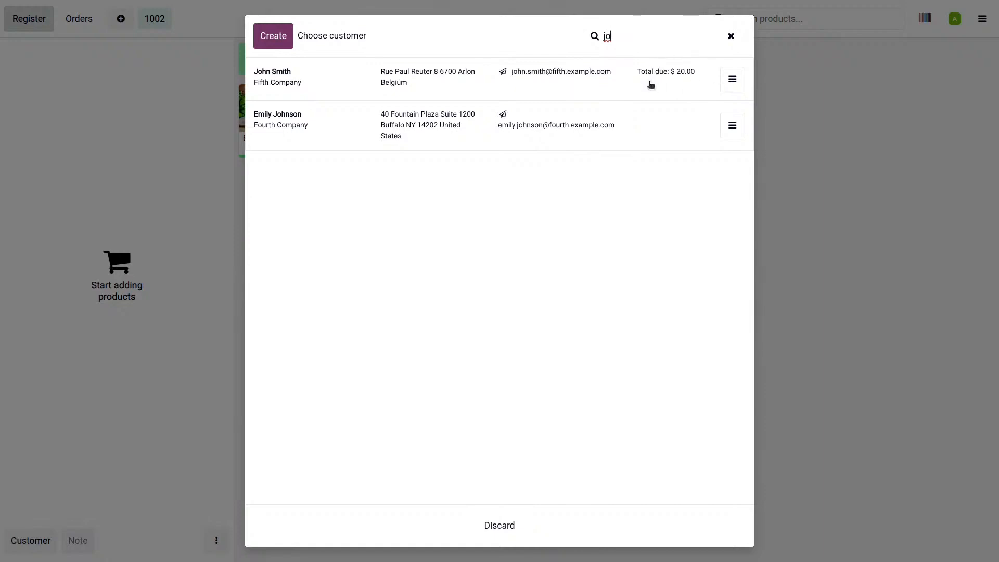
left_click(651, 84)
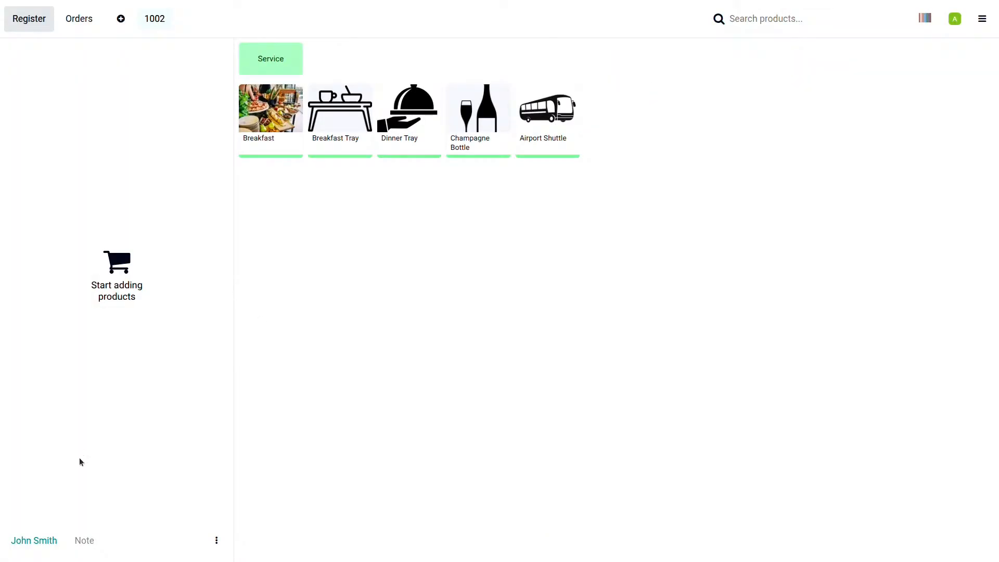
Load Fifth Company's existing sales order into the current Front Desk order and choose to settle it.
left_click(216, 539)
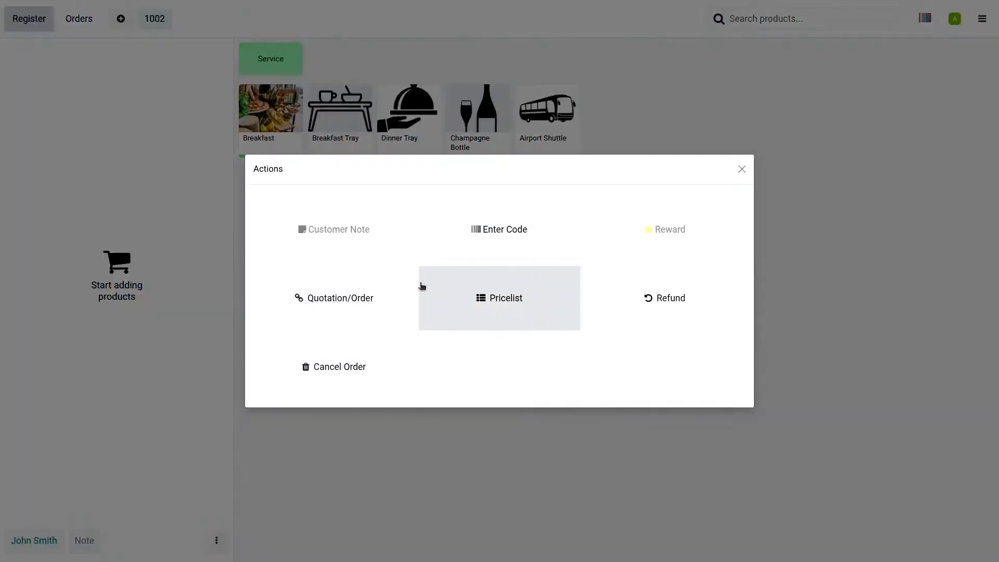
left_click(370, 297)
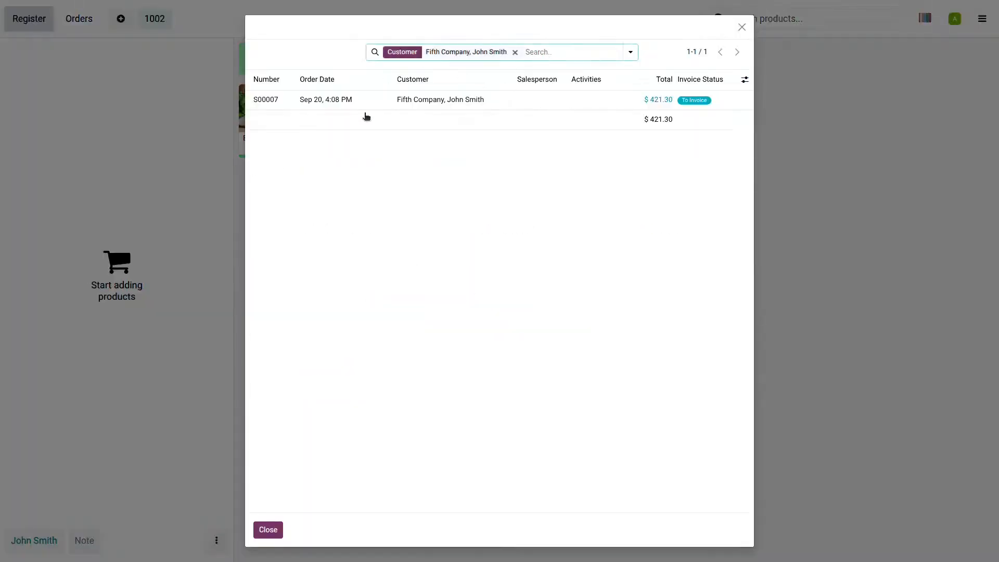
left_click(407, 100)
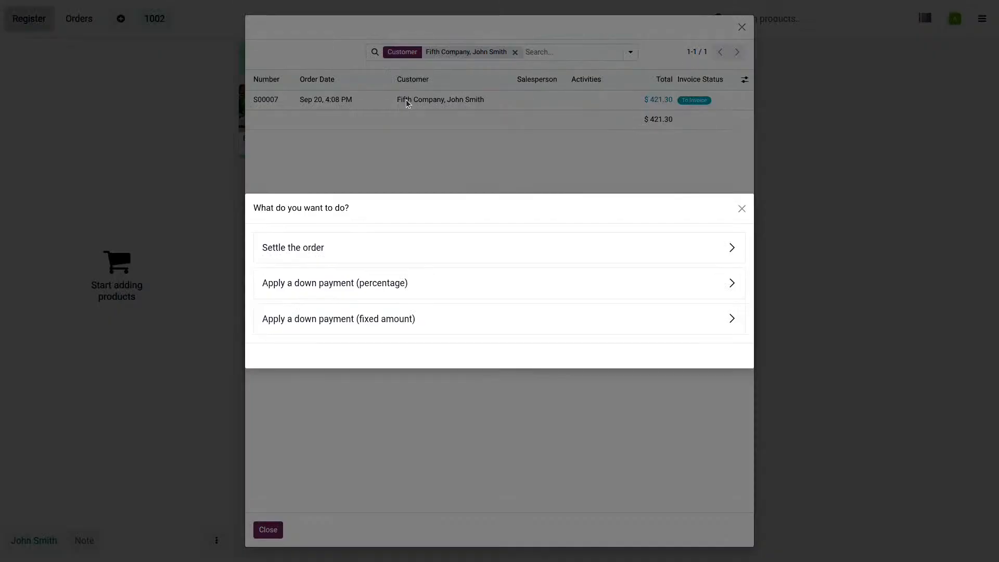
left_click(360, 252)
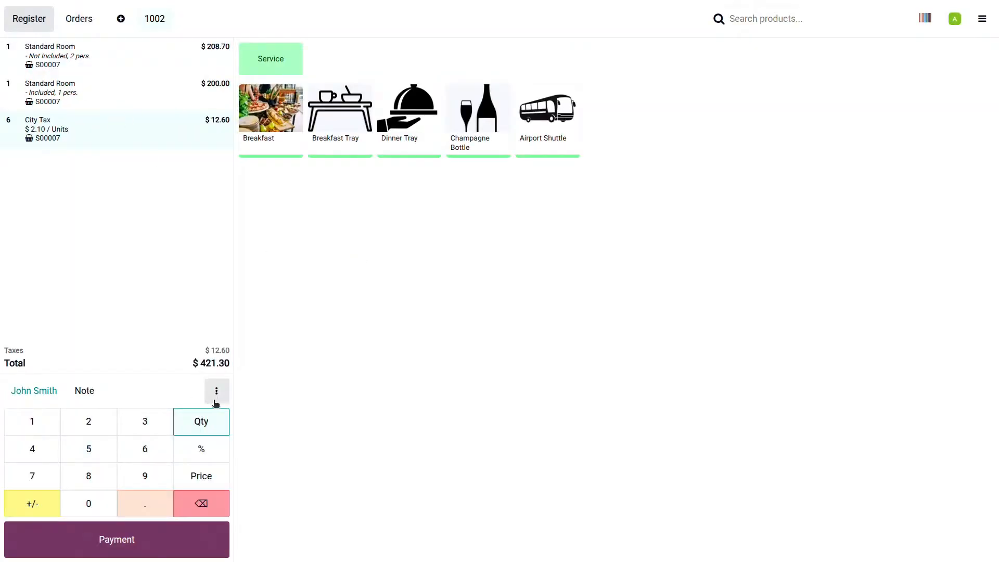
Add the guest's unpaid Front Desk order from their customer account to the current order for settlement.
left_click(10, 399)
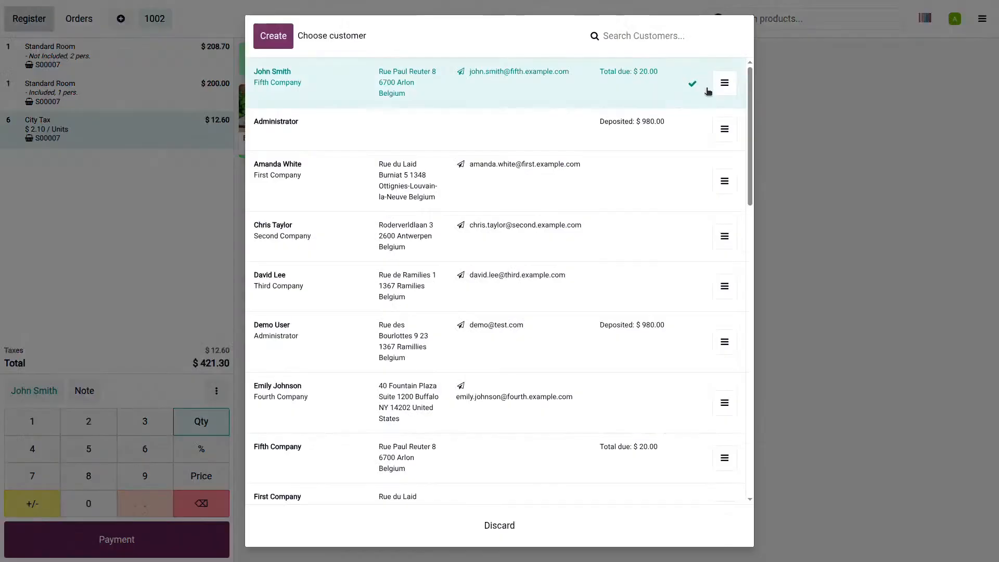
left_click(724, 82)
left_click(755, 151)
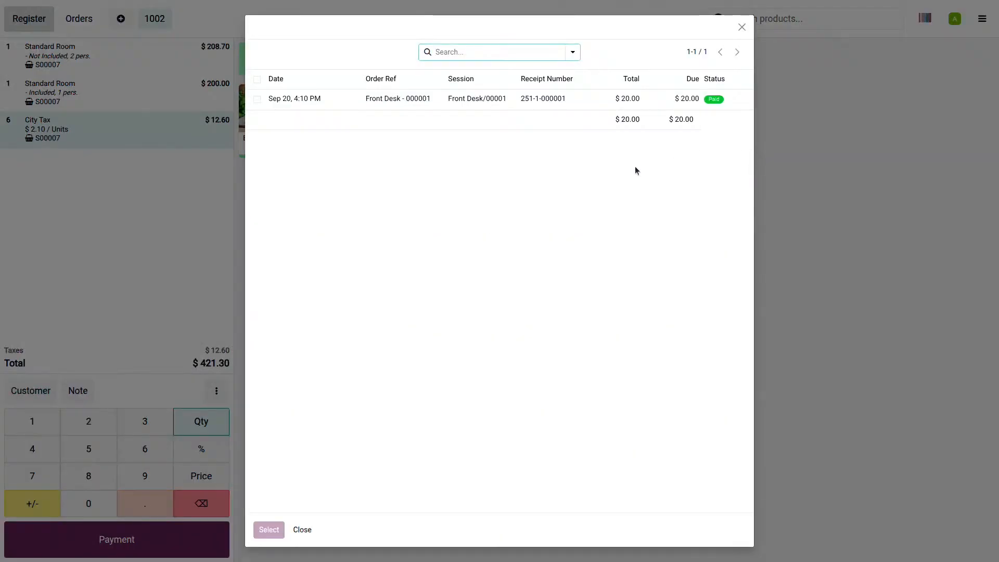
left_click(435, 101)
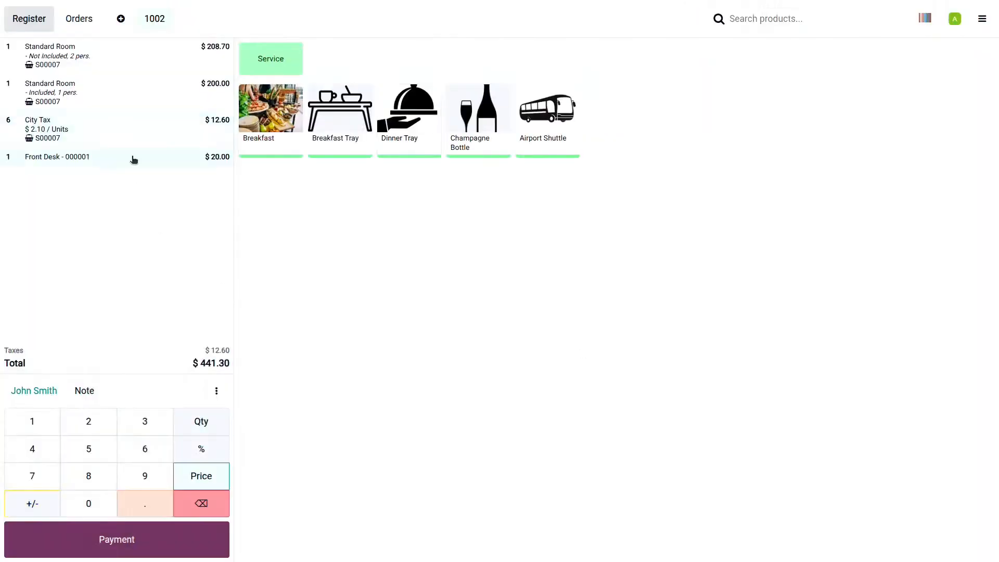
Try to validate a full cash payment with an invoice, accepting the $20.00 deposit to the guest's customer account.
left_click(165, 547)
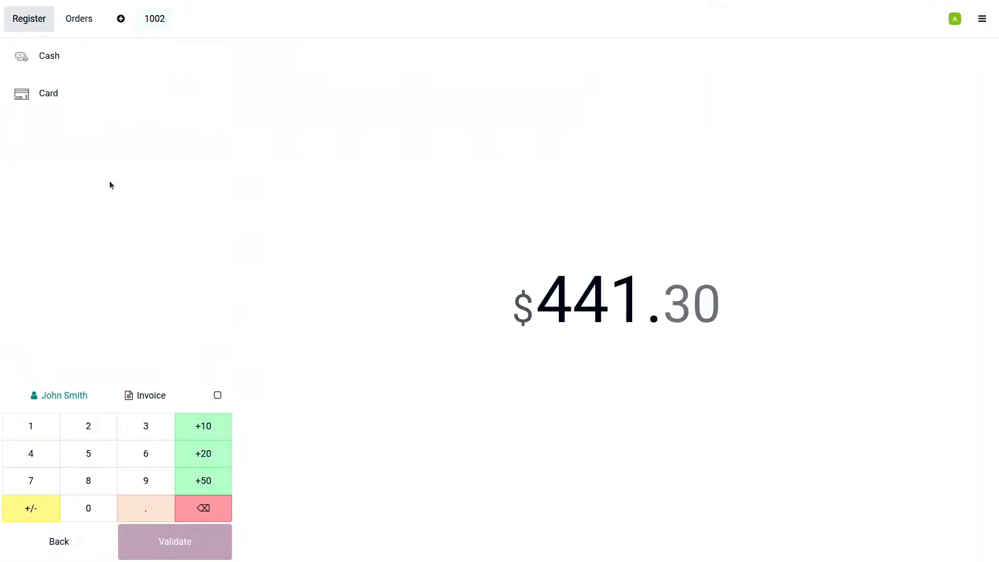
left_click(220, 401)
left_click(143, 59)
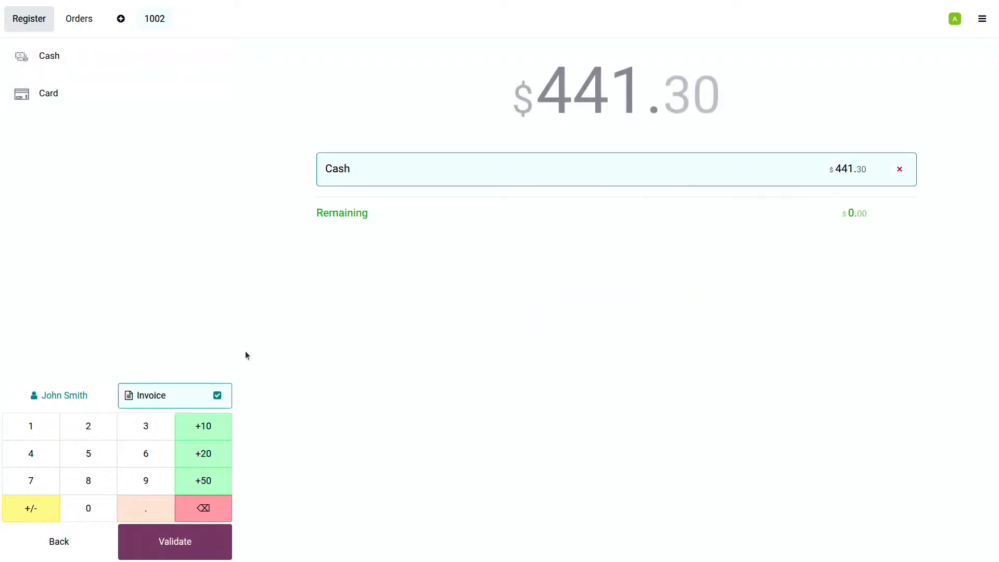
left_click(190, 543)
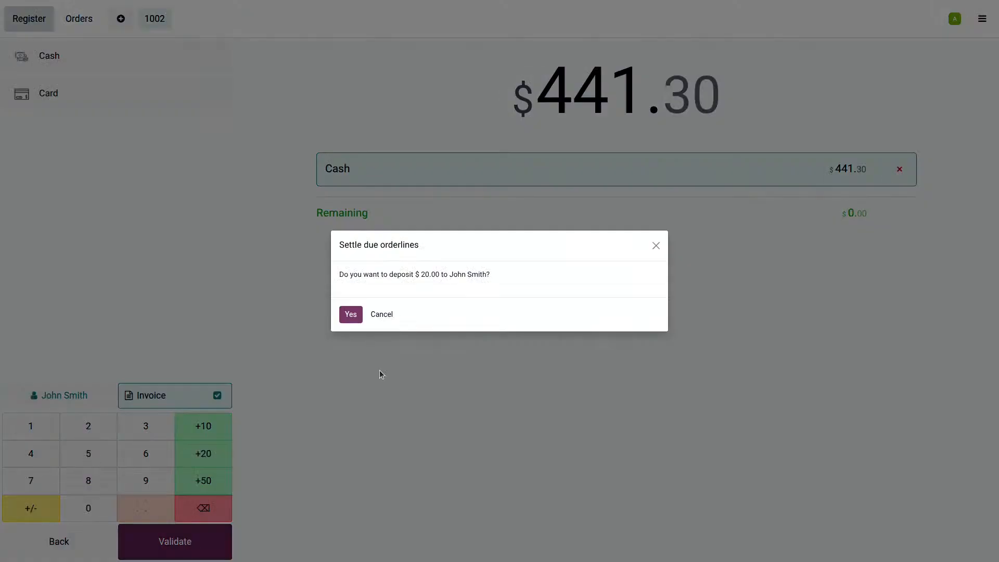
left_click(351, 315)
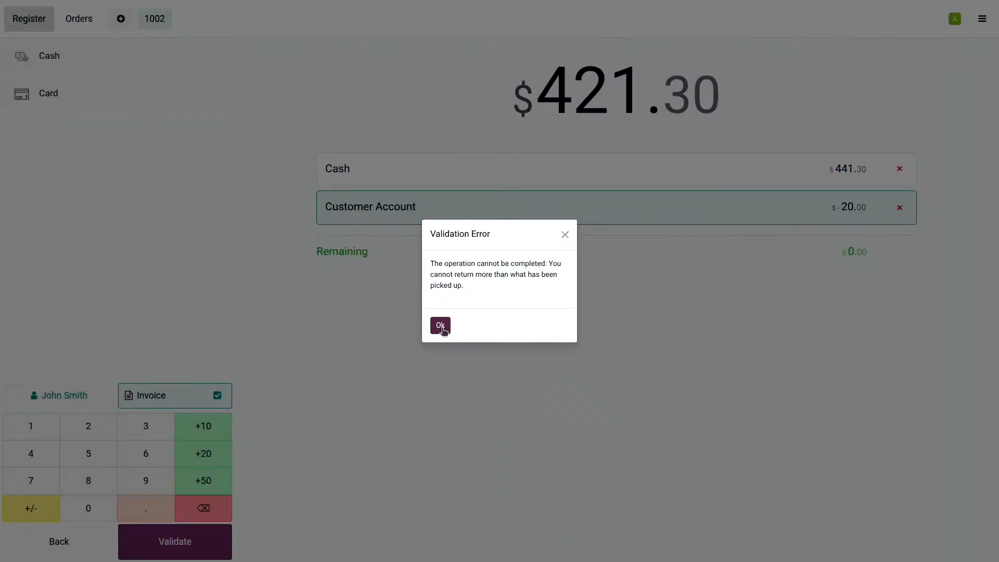
left_click(440, 325)
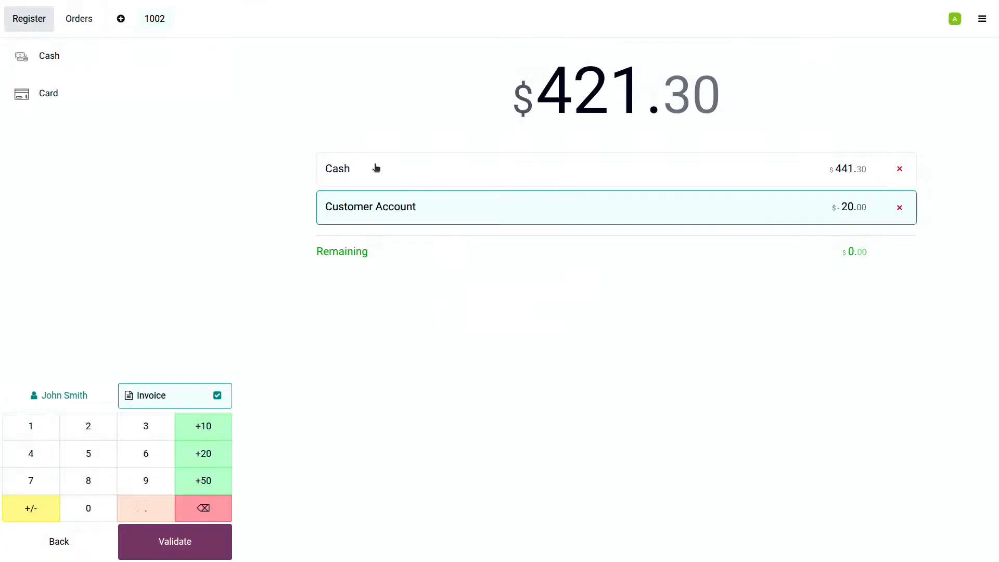